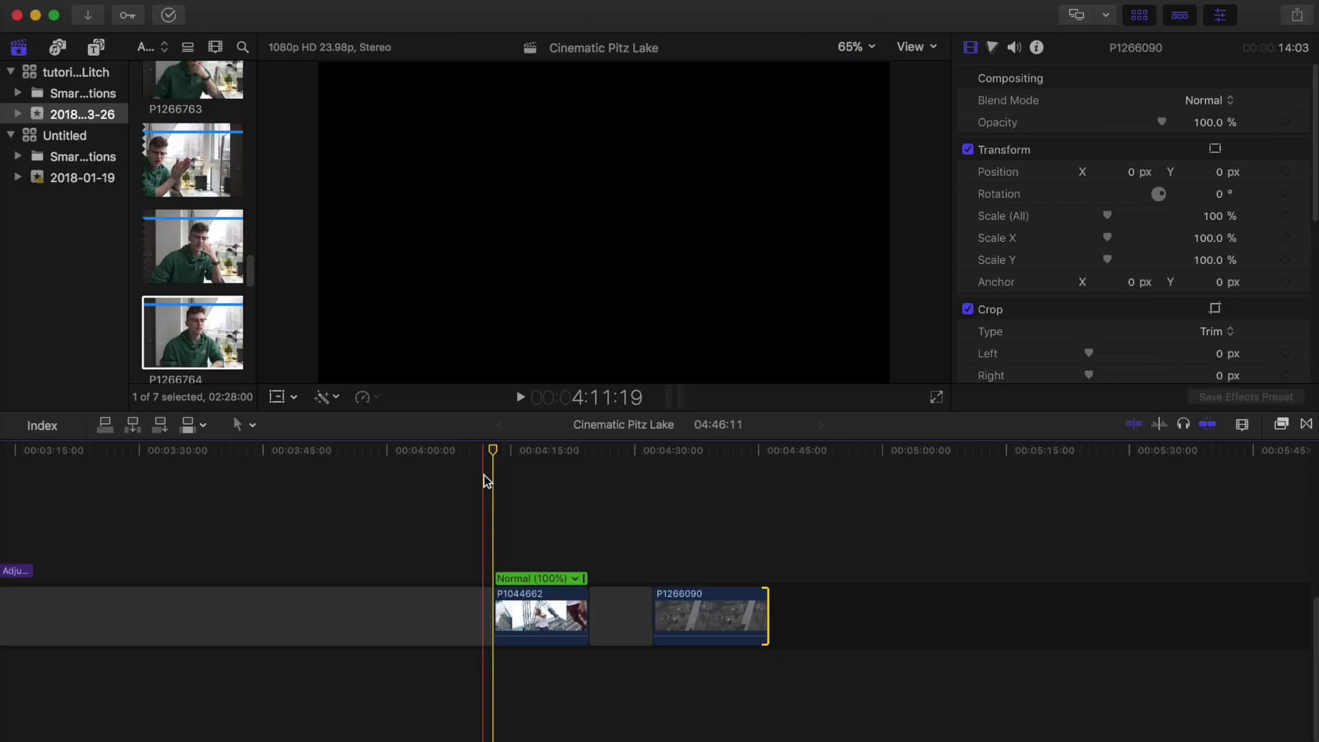
# Paste a copy of crane clip P1044662 at its start and lift it into a connected lane above the original, with skimming on
pyautogui.moveTo(495, 452); pyautogui.dragTo(526, 490)
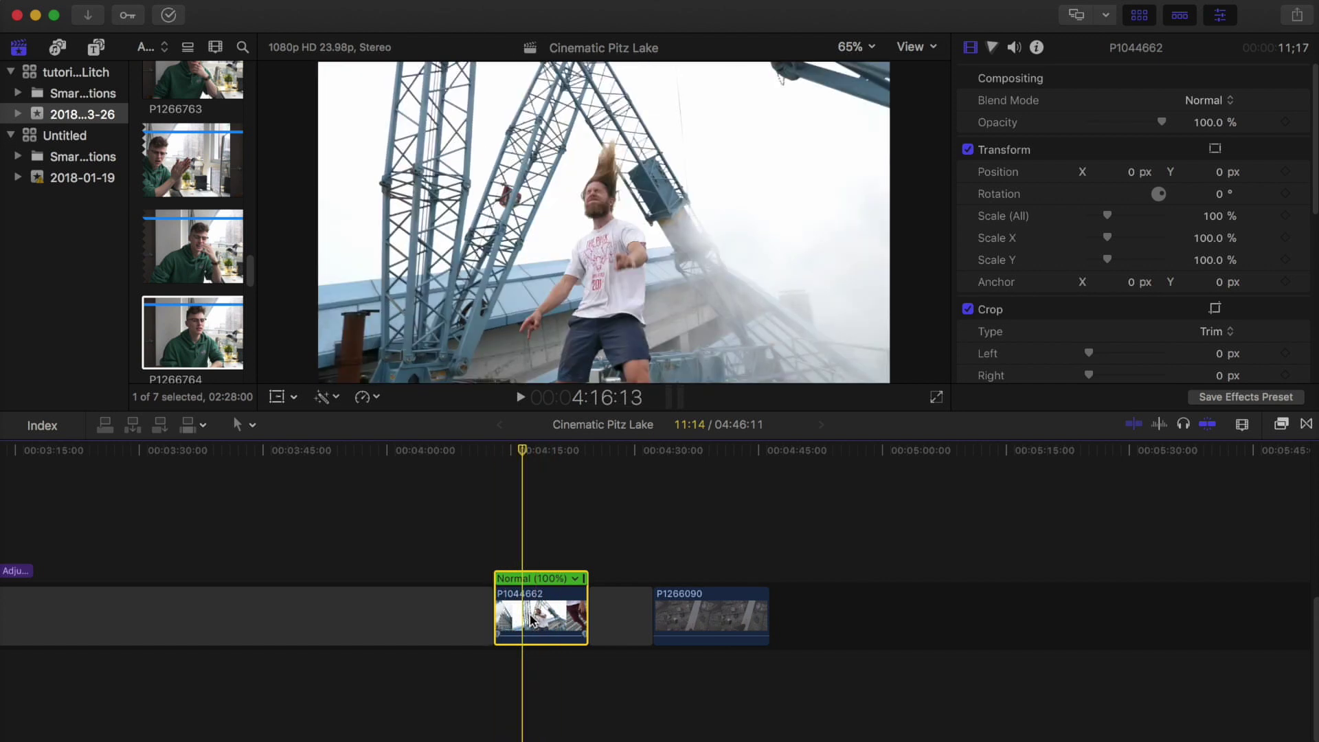
pyautogui.click(491, 450)
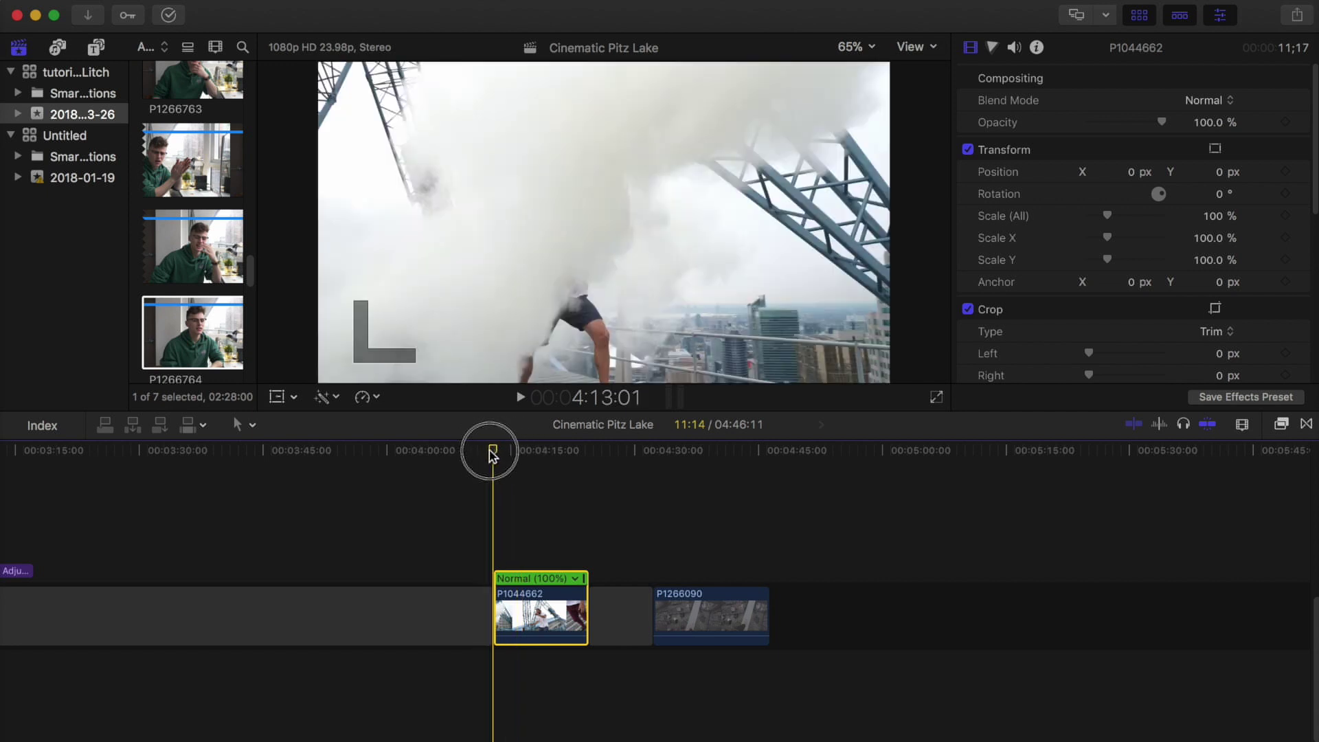
pyautogui.press('super+v')
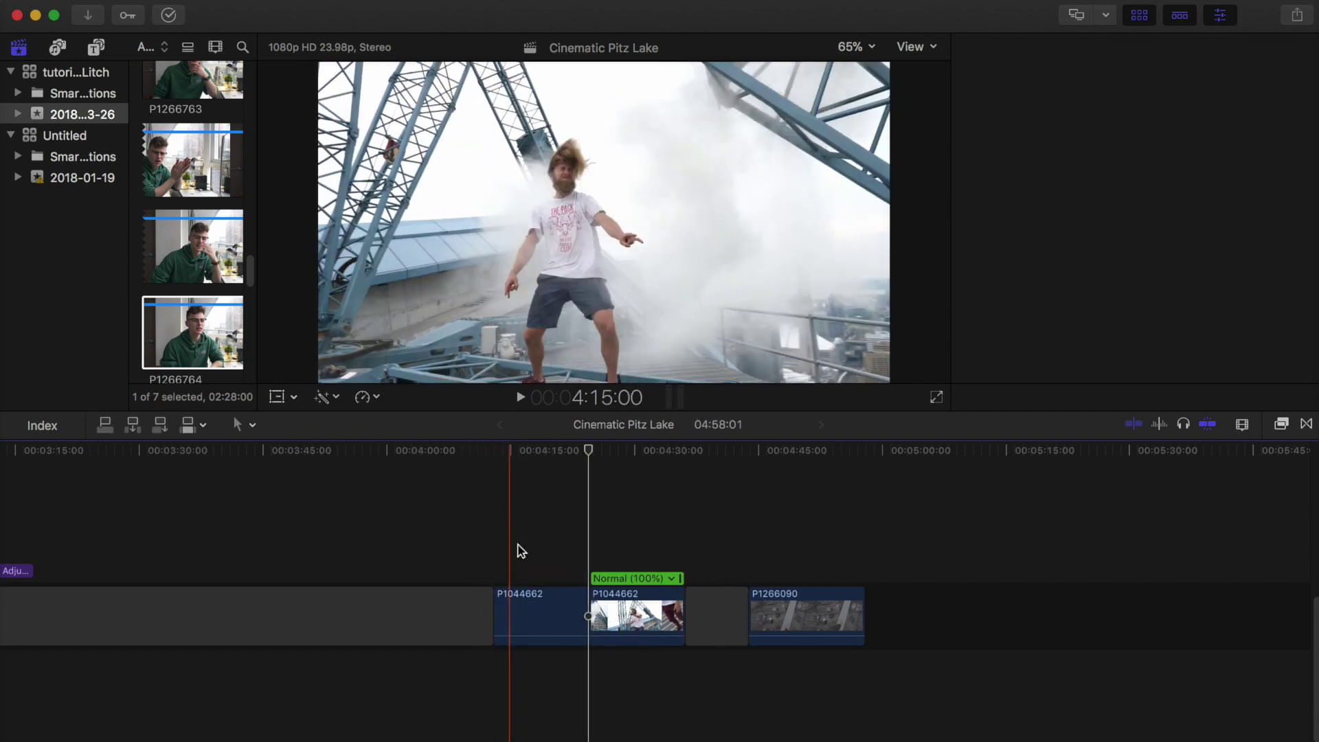
pyautogui.moveTo(530, 612); pyautogui.dragTo(538, 559)
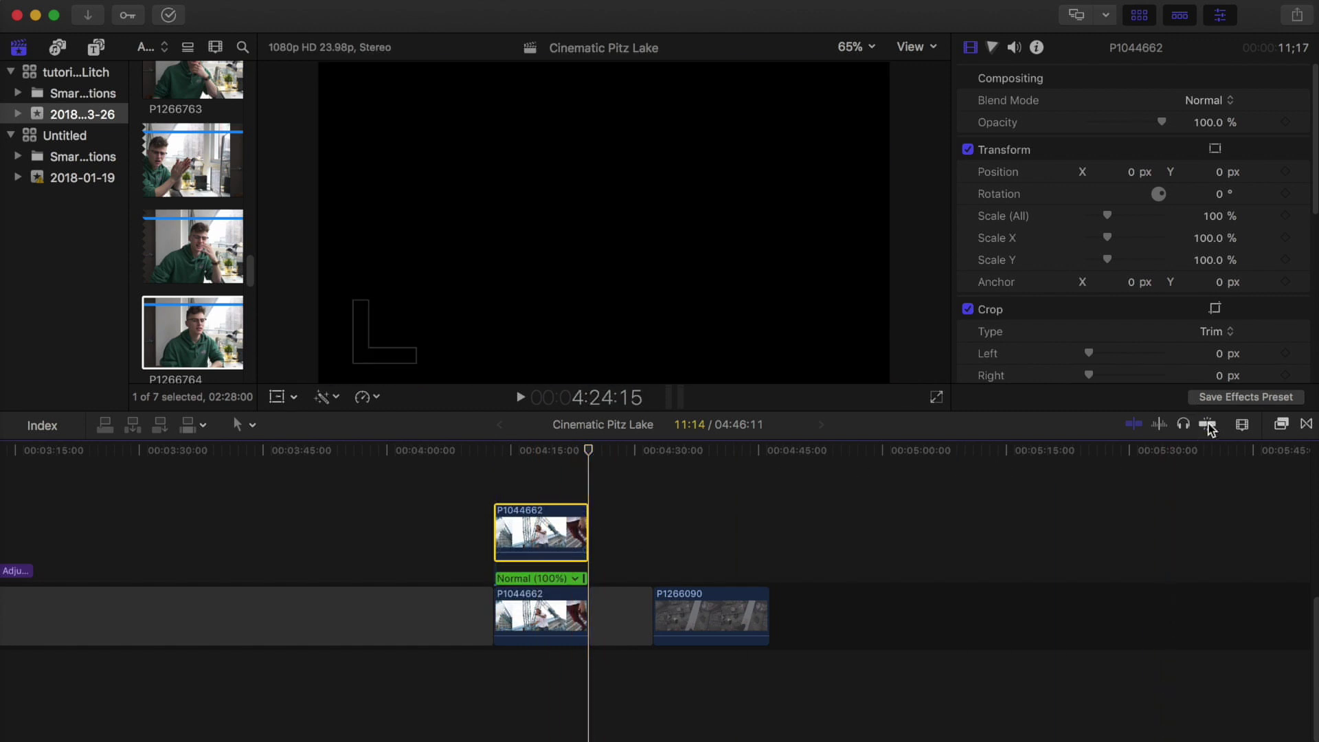
pyautogui.click(1208, 425)
pyautogui.moveTo(516, 456); pyautogui.dragTo(531, 465)
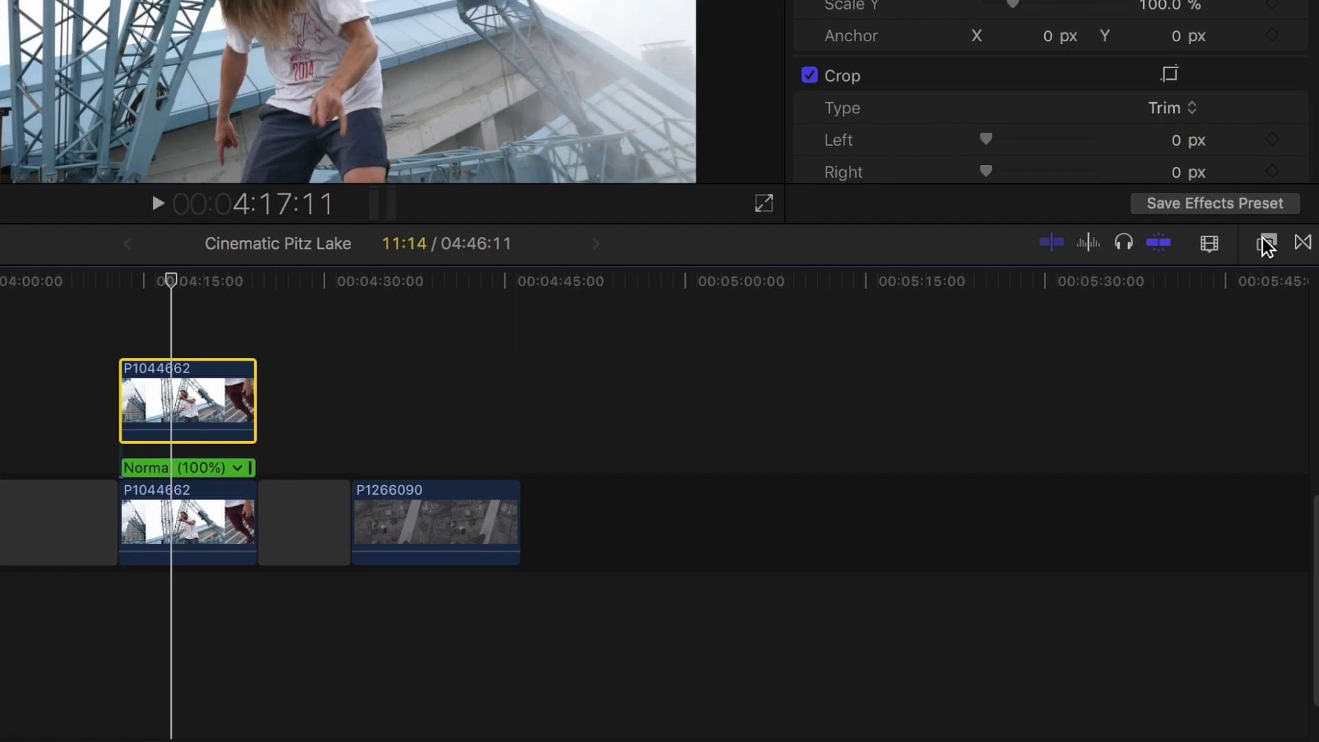
# Find Luma Keyer by searching 'luma', drop it onto the upper P1044662 copy, and select the original below
pyautogui.click(1266, 245)
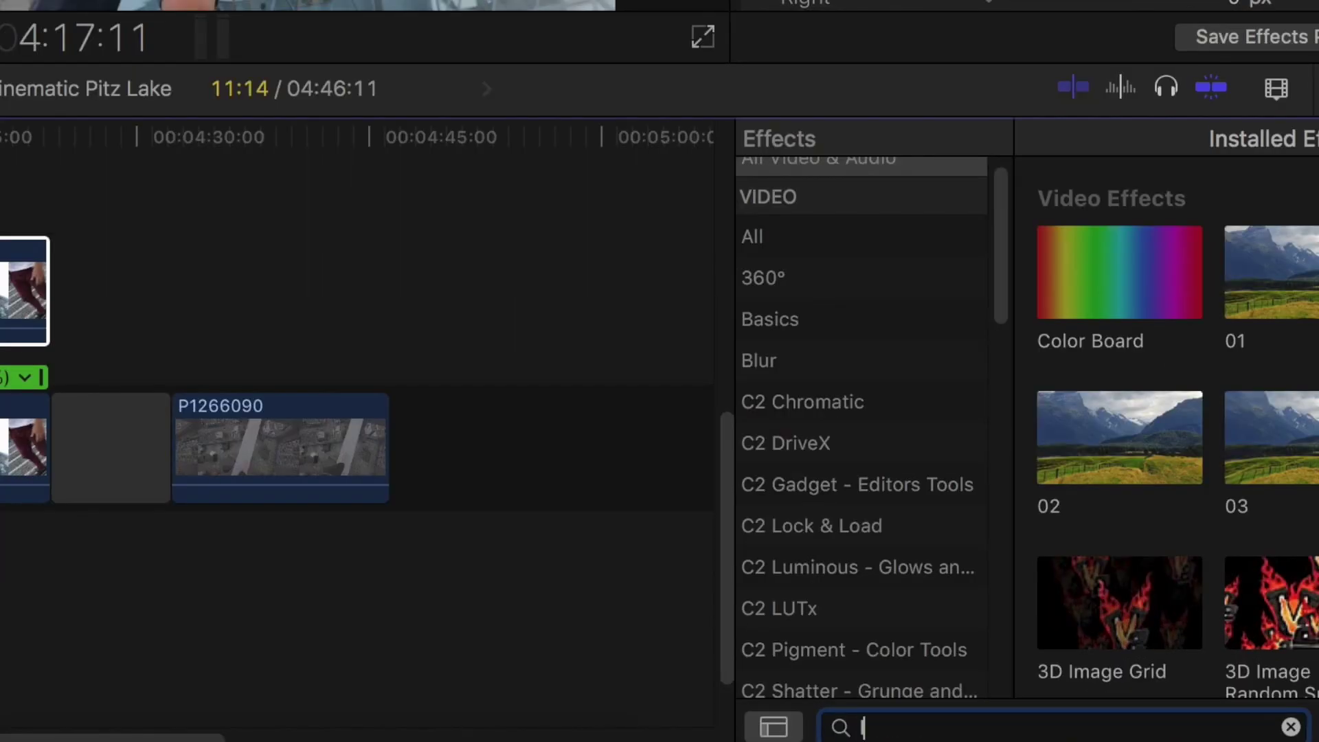
pyautogui.write('luma')
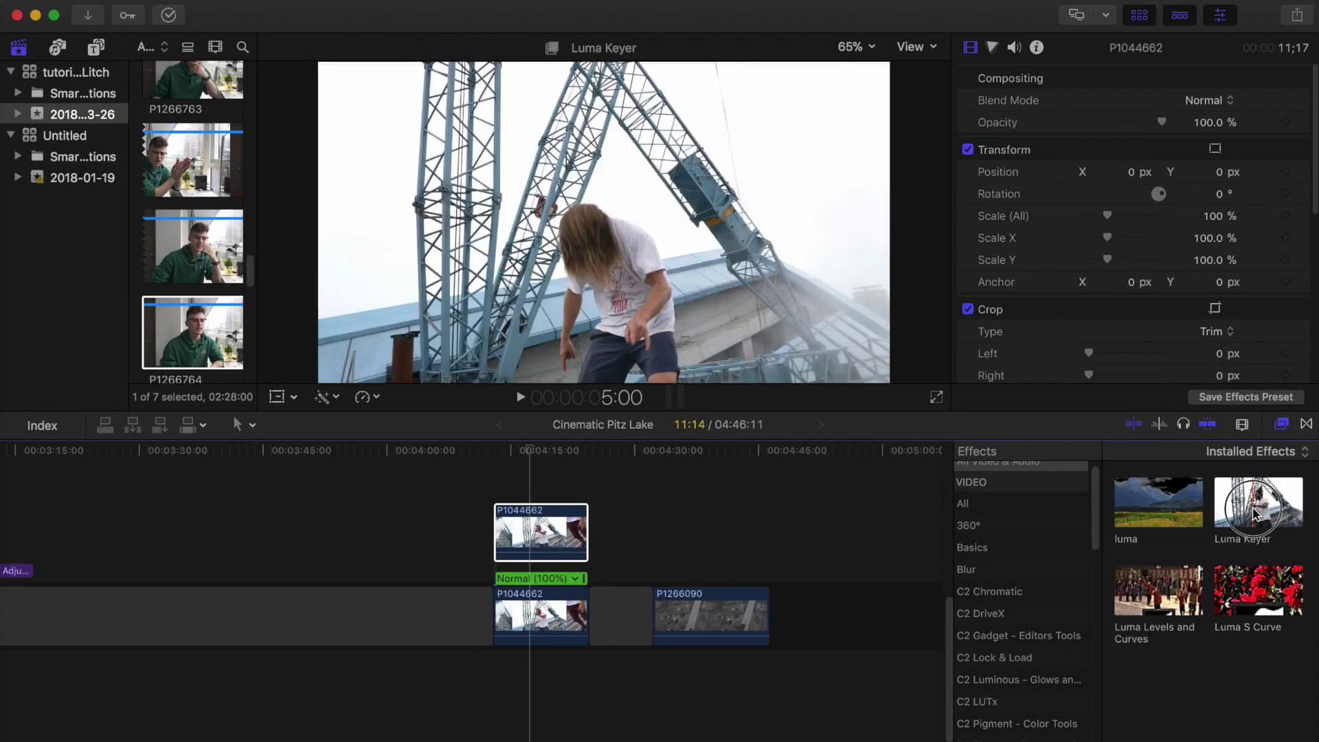
pyautogui.click(1216, 510)
pyautogui.moveTo(1216, 510); pyautogui.dragTo(670, 527)
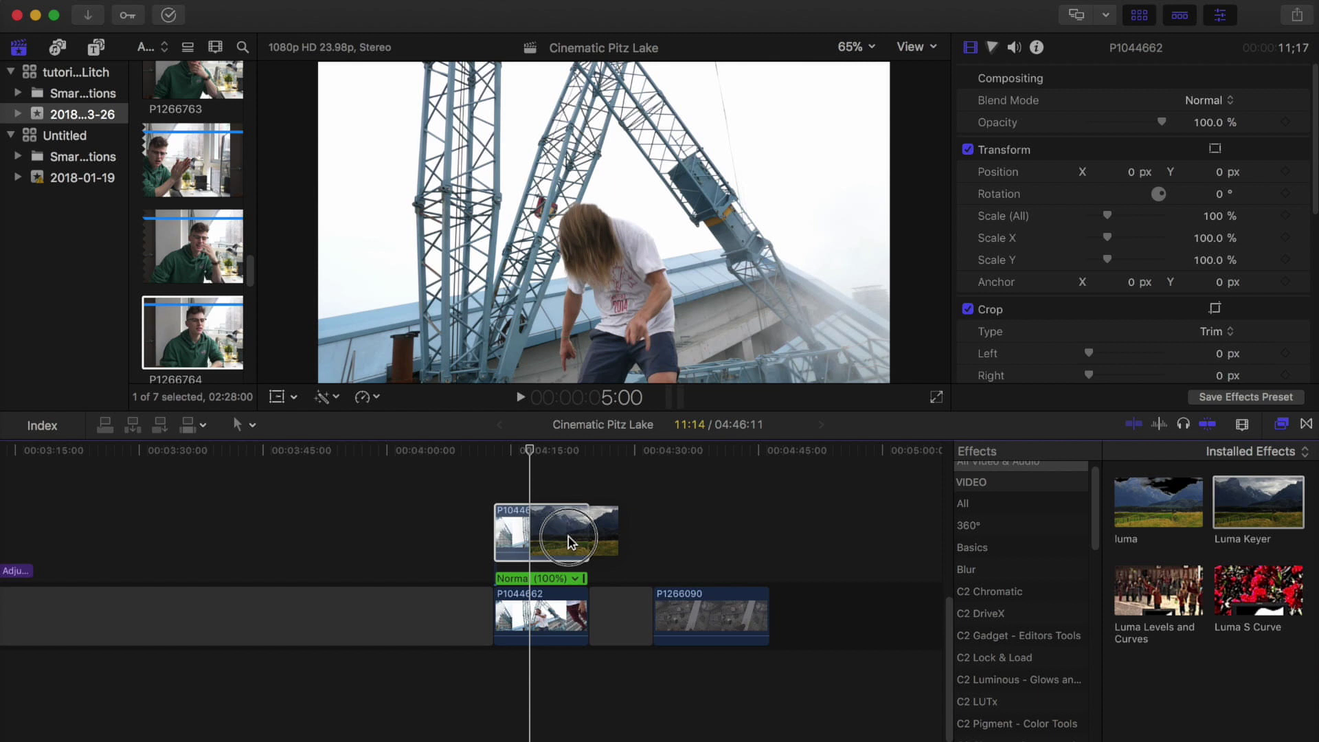
pyautogui.moveTo(567, 537); pyautogui.dragTo(568, 537)
pyautogui.moveTo(526, 458); pyautogui.dragTo(516, 459)
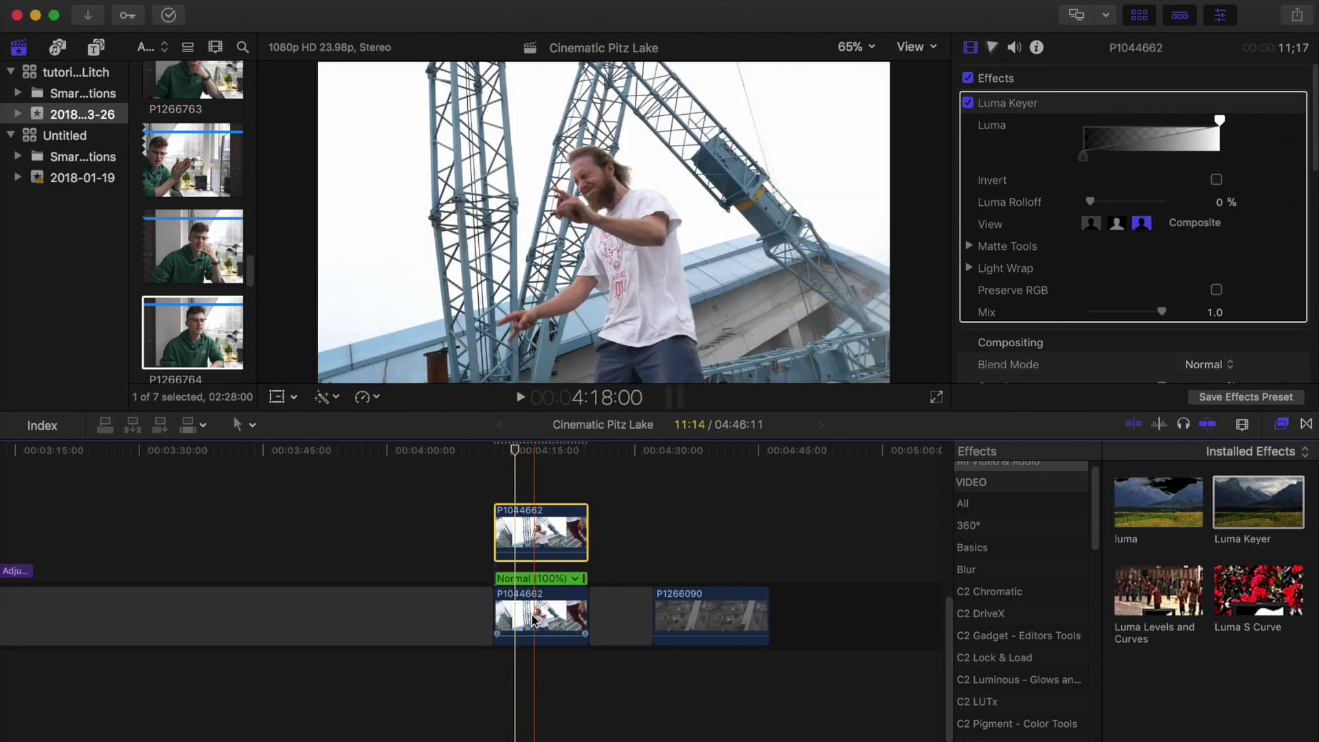
pyautogui.click(539, 615)
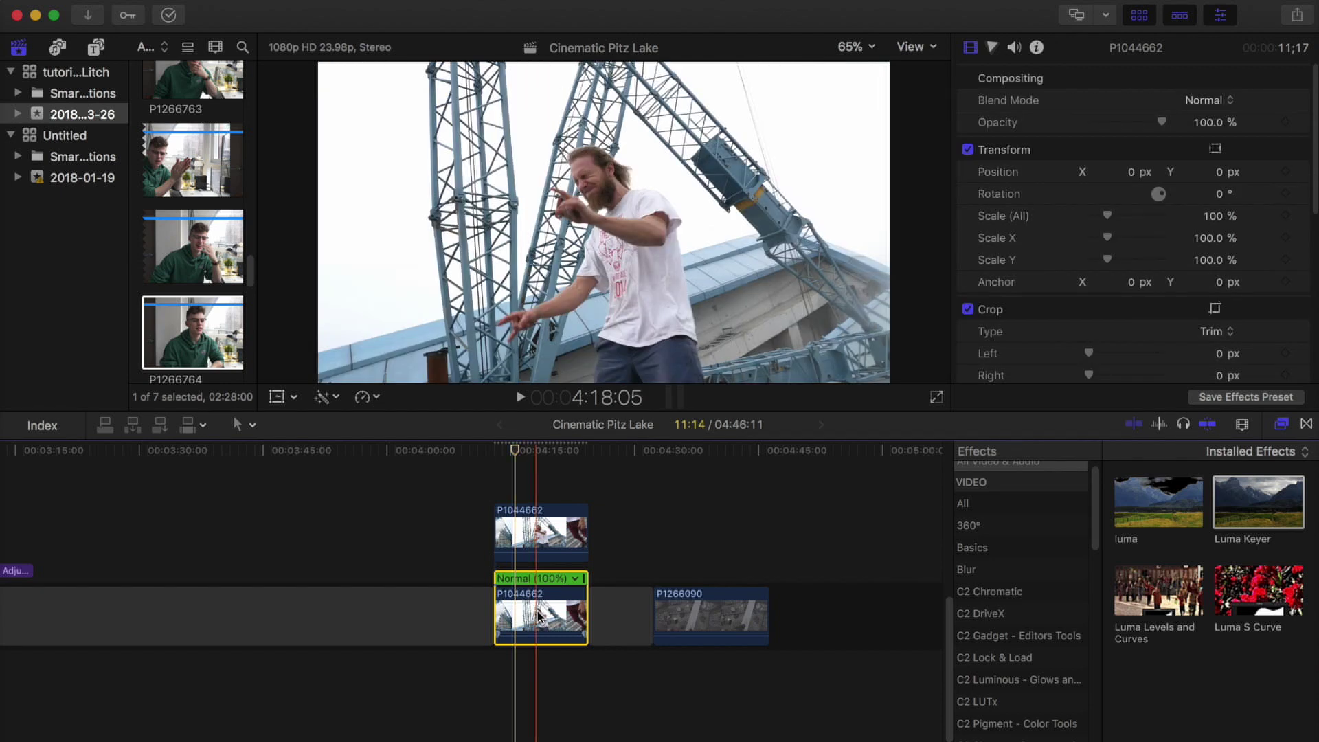
# Disable the original, then pull the Luma Keyer's bright threshold down until the sky keys out to black
pyautogui.press('v')
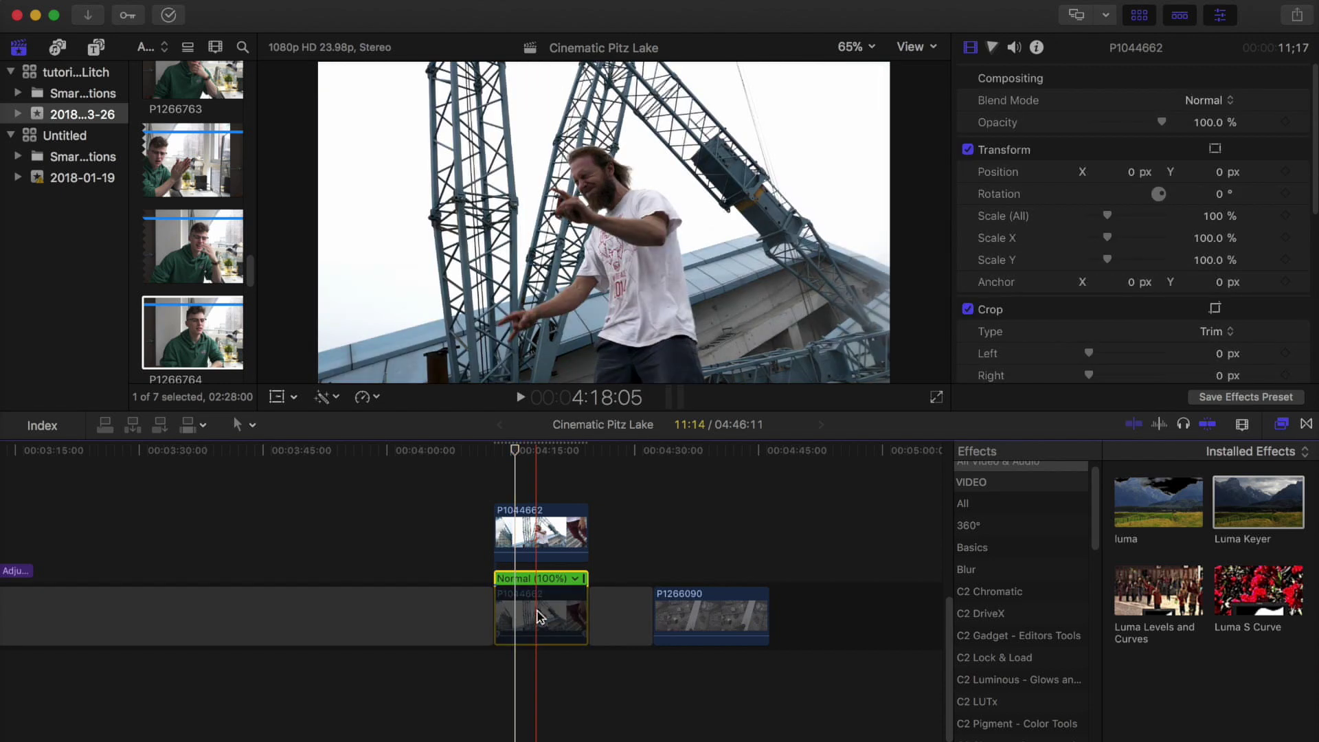
pyautogui.click(541, 533)
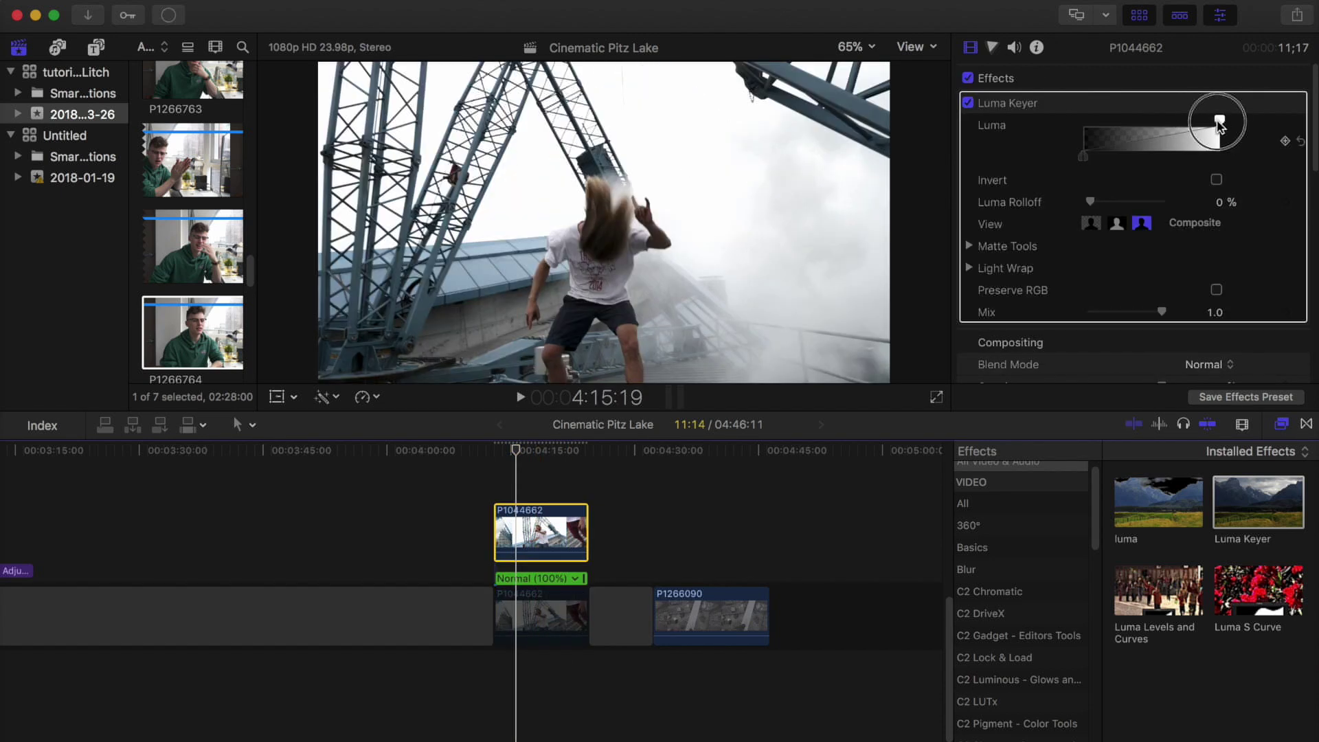
pyautogui.moveTo(1220, 123); pyautogui.dragTo(1077, 130)
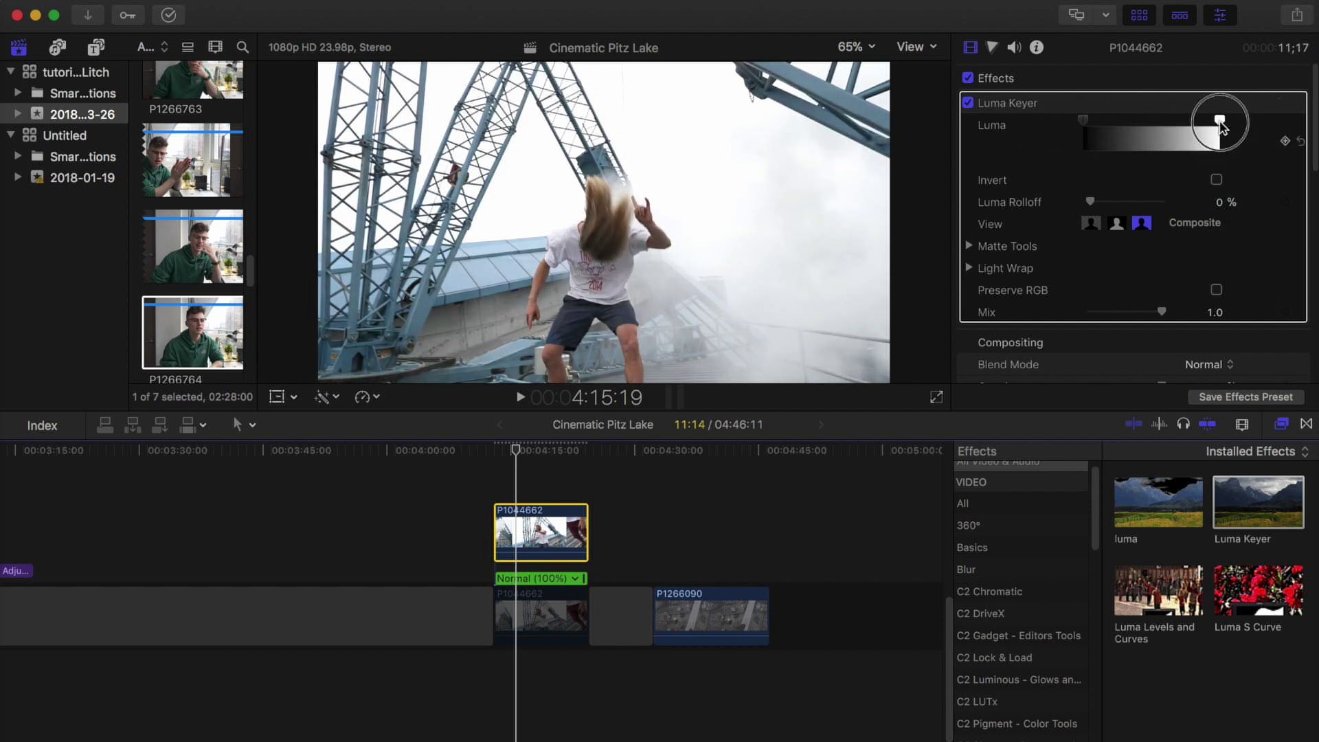
pyautogui.moveTo(1220, 126); pyautogui.dragTo(1179, 130)
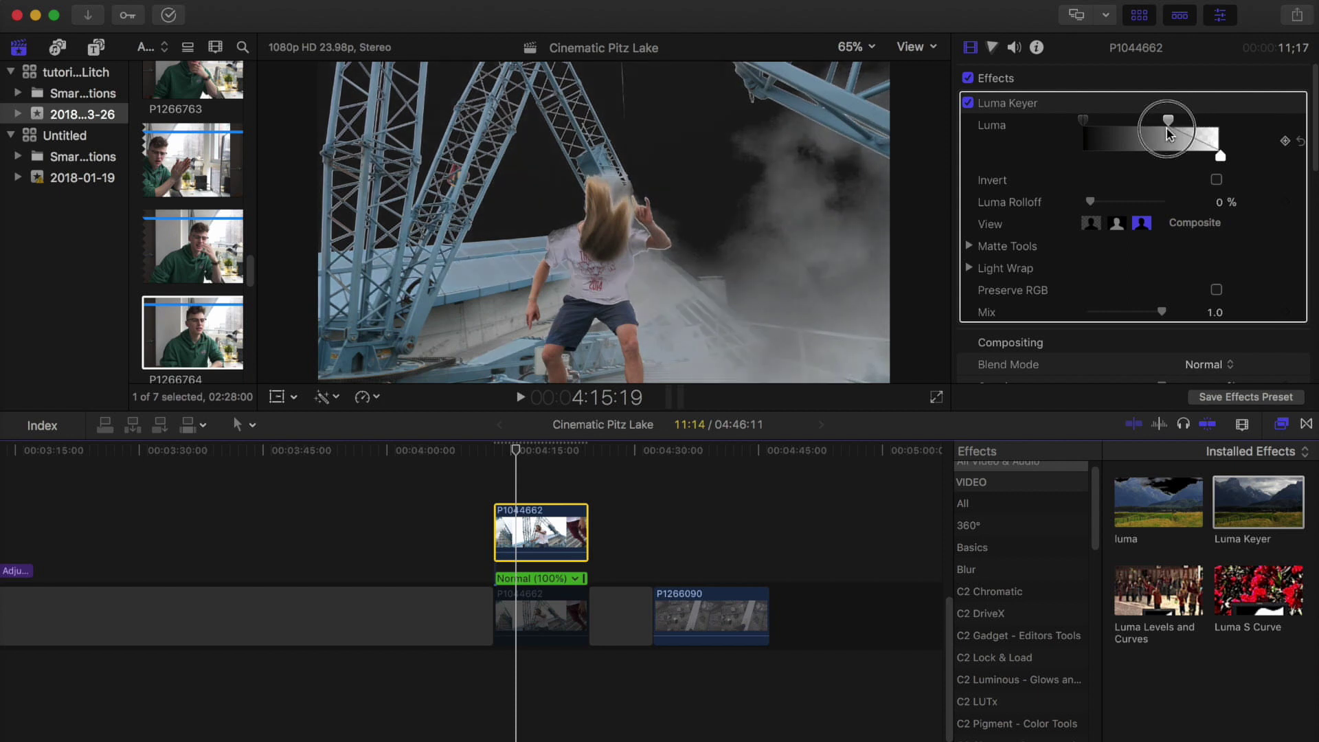
pyautogui.moveTo(1168, 131); pyautogui.dragTo(1179, 131)
pyautogui.click(510, 451)
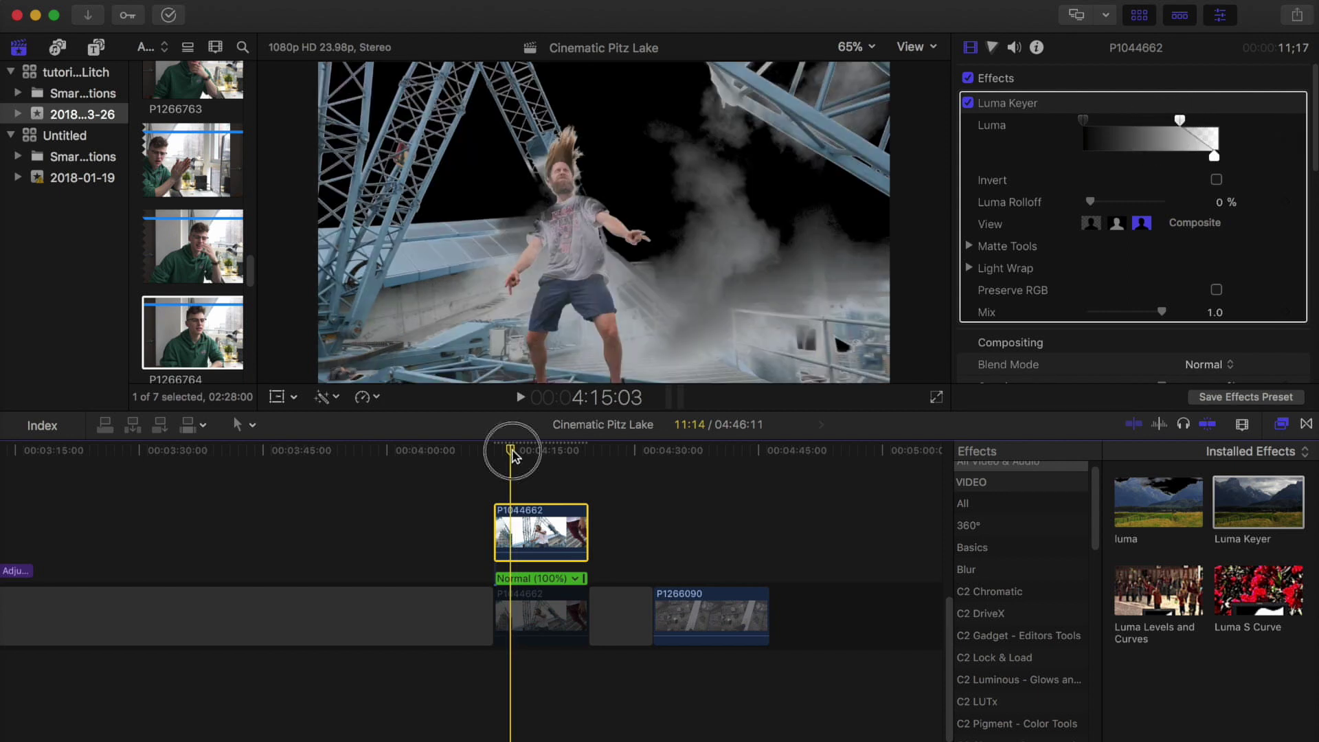
pyautogui.moveTo(512, 454); pyautogui.dragTo(538, 451)
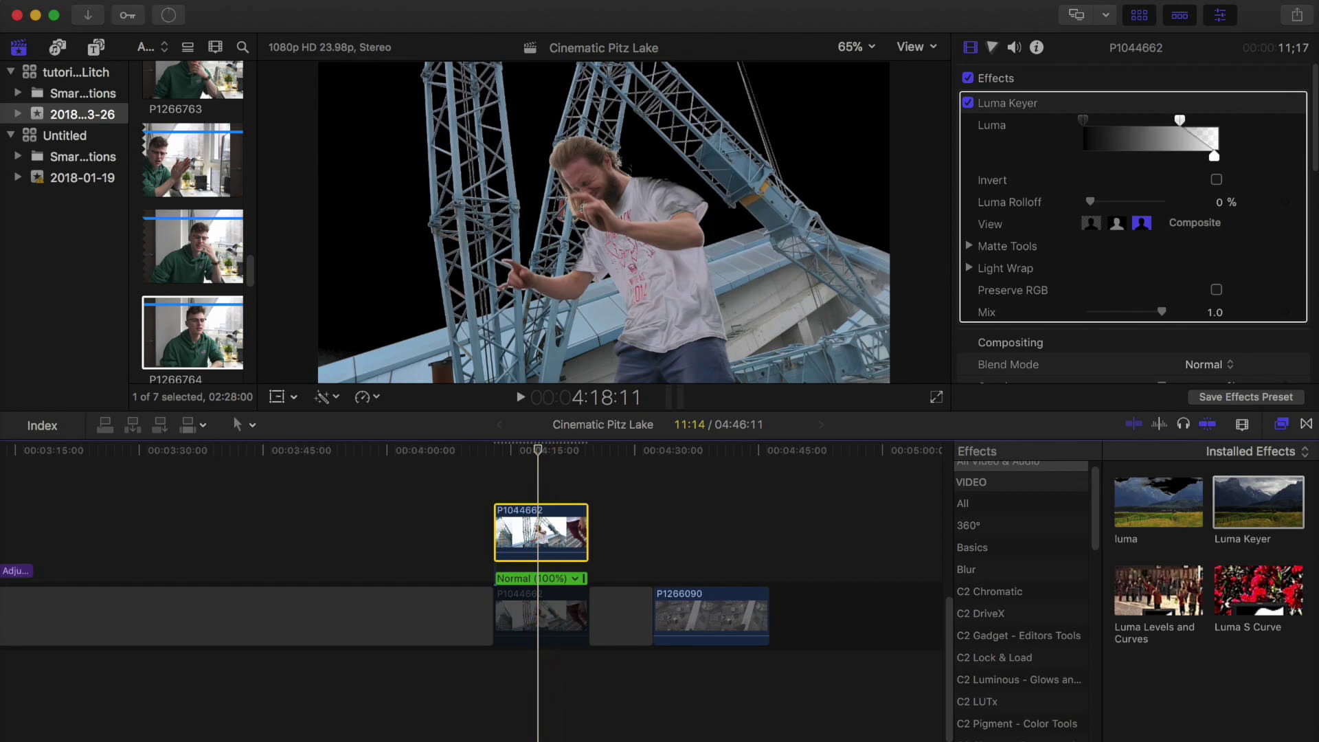
# Apply Luma Keyer again via a 'keyer' search, check the 4:13:01 frame, and select the original clip
pyautogui.click(1141, 741)
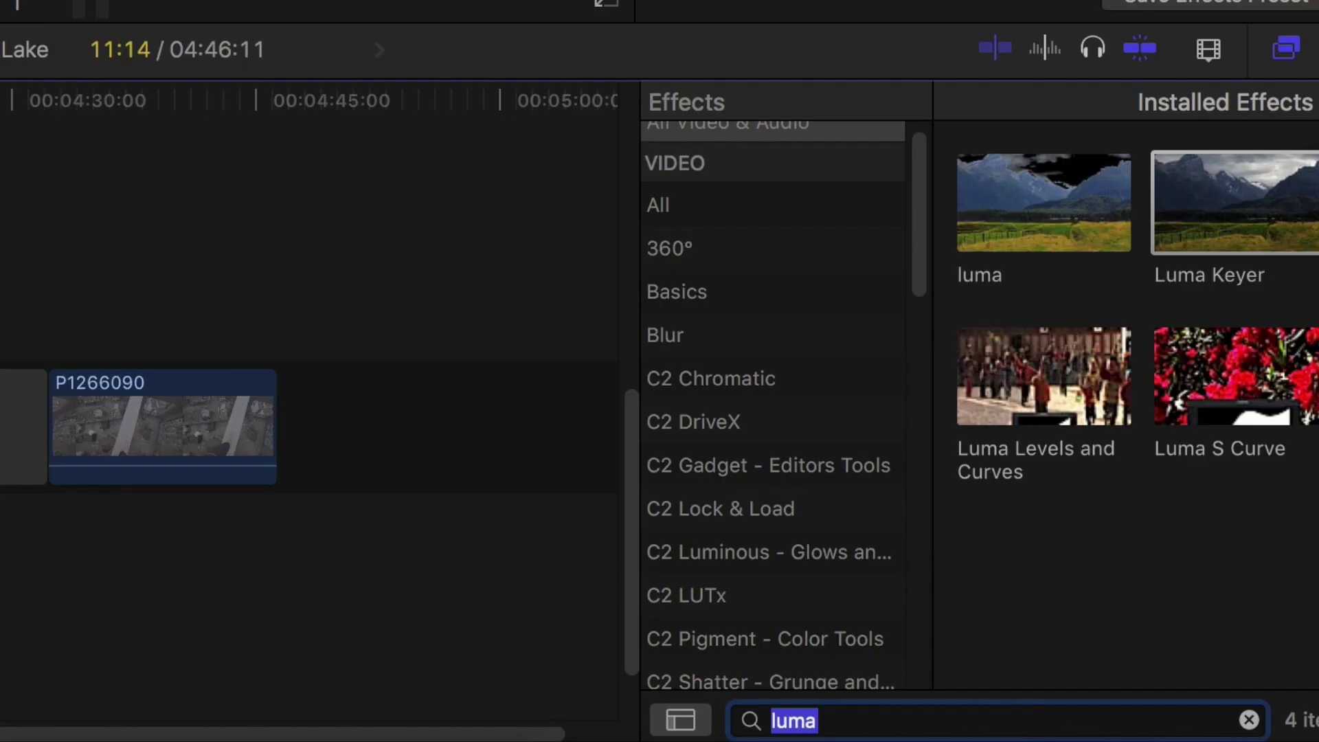
pyautogui.write('key')
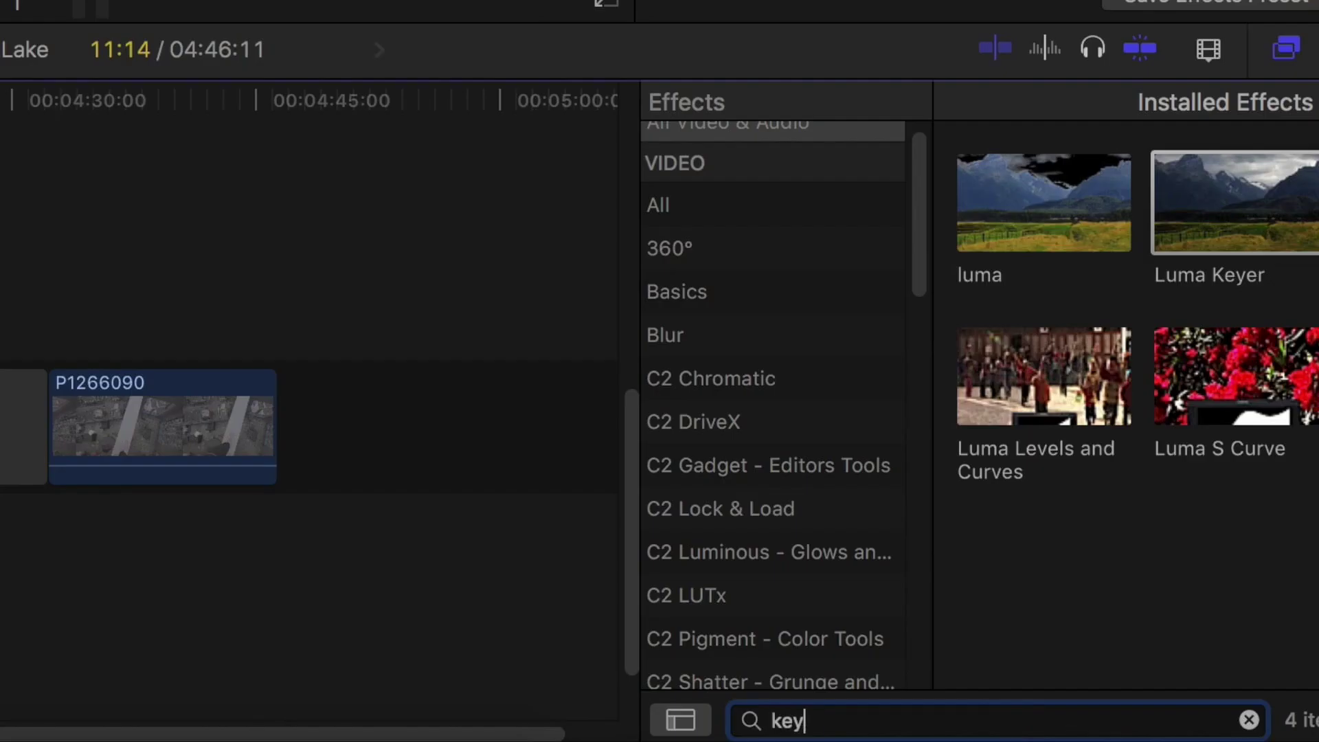
pyautogui.write('er')
pyautogui.doubleClick(1195, 246)
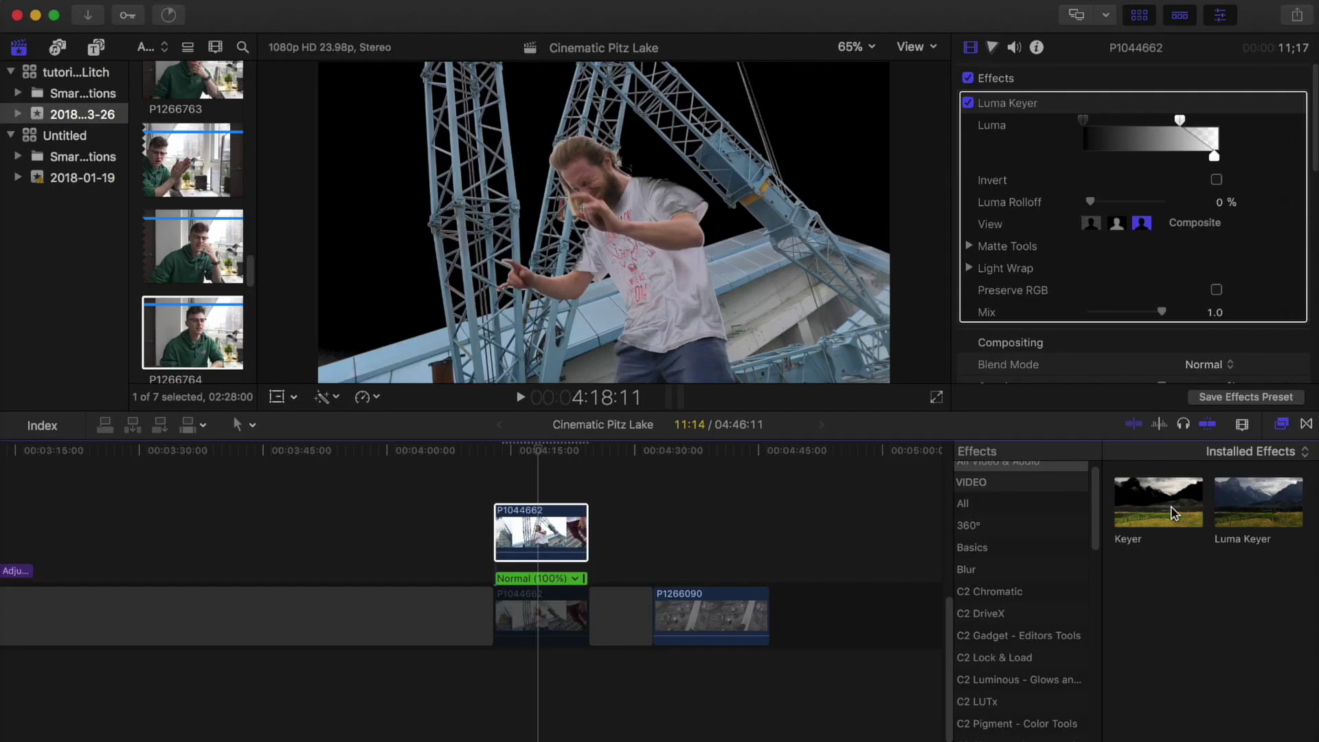
pyautogui.moveTo(512, 456)
pyautogui.mouseDown()
pyautogui.moveTo(550, 458)
pyautogui.moveTo(528, 457)
pyautogui.mouseUp()
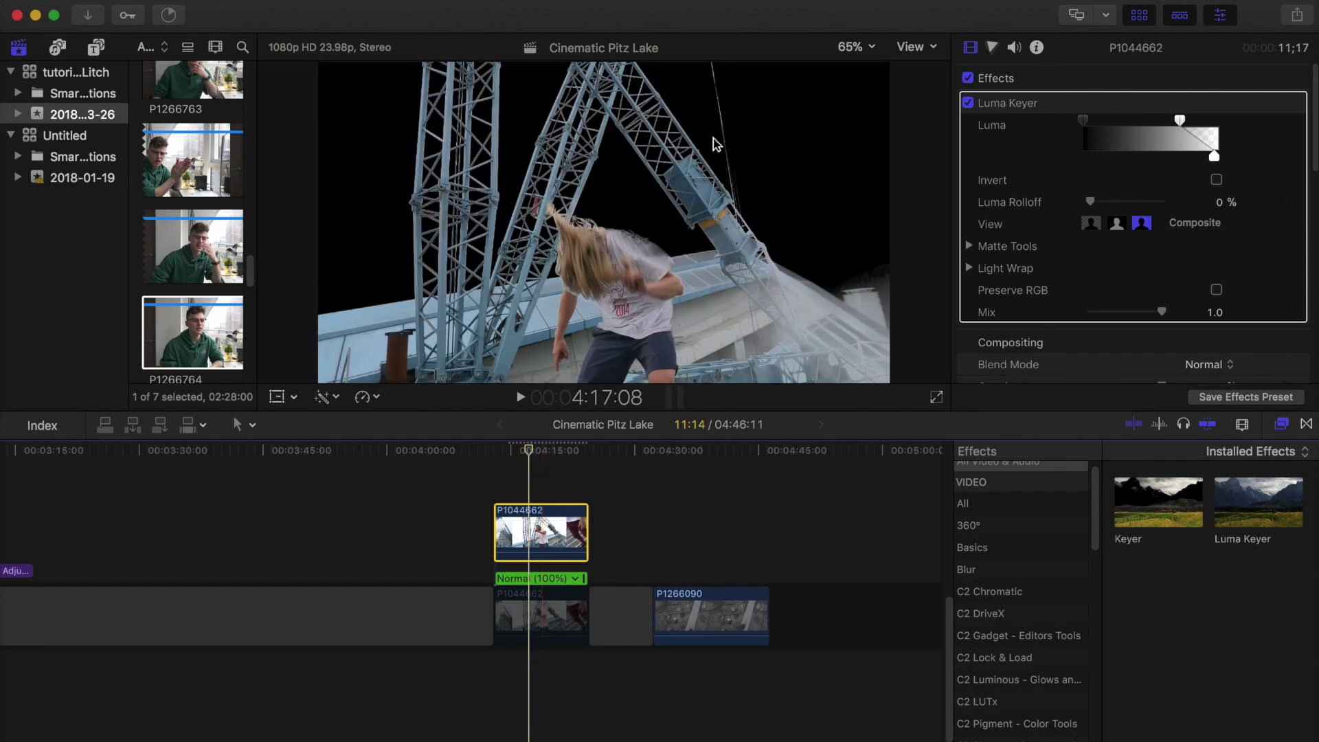
pyautogui.click(523, 603)
# Re-enable the original crane clip, apply Glitch 07 to it, and raise Amount to 0.84
pyautogui.press('v')
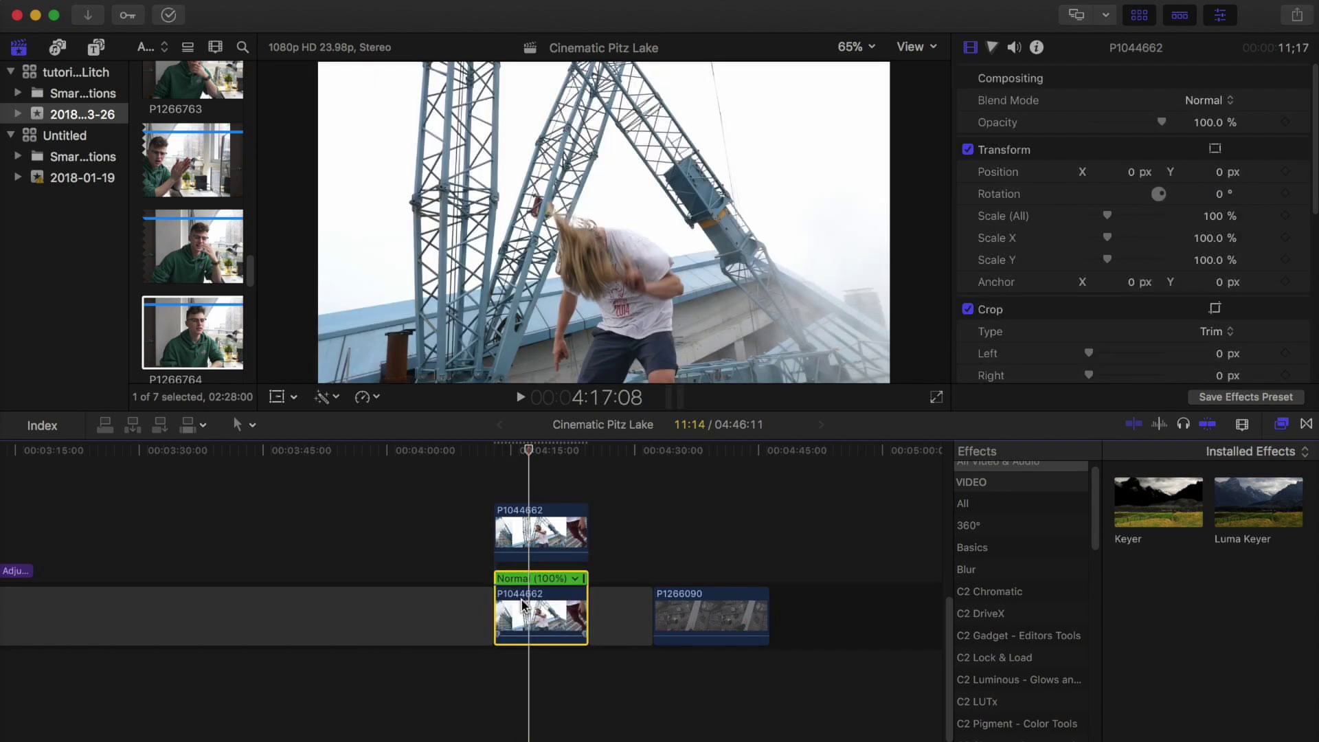
pyautogui.press('space')
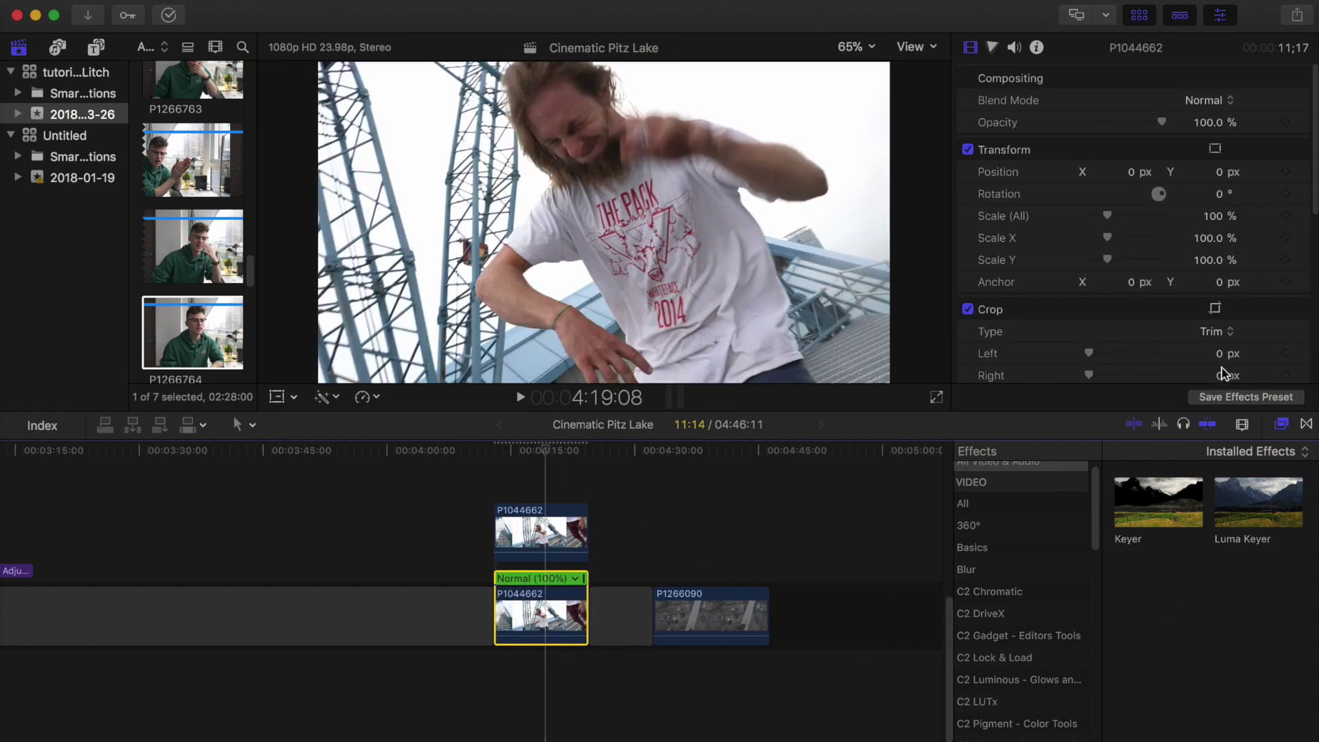
pyautogui.scroll(-10, 1174, 686)
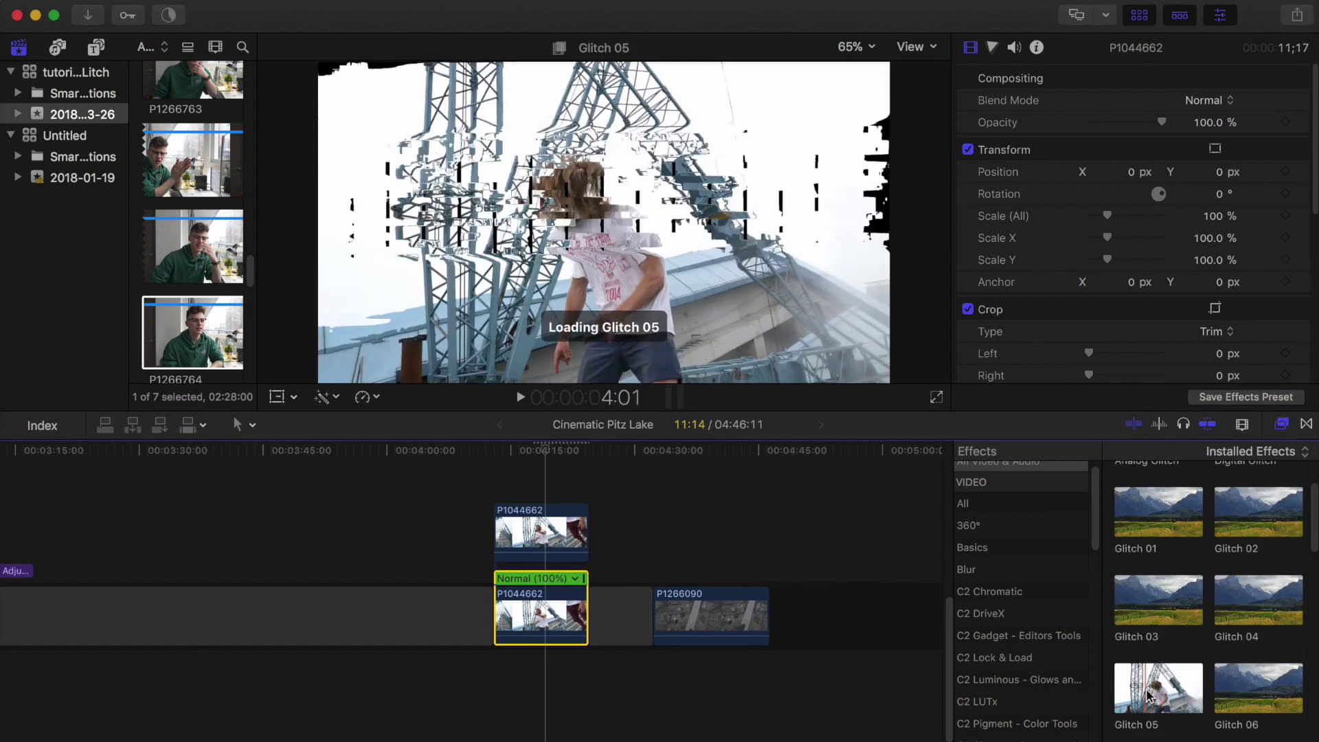
pyautogui.scroll(-2, 1178, 694)
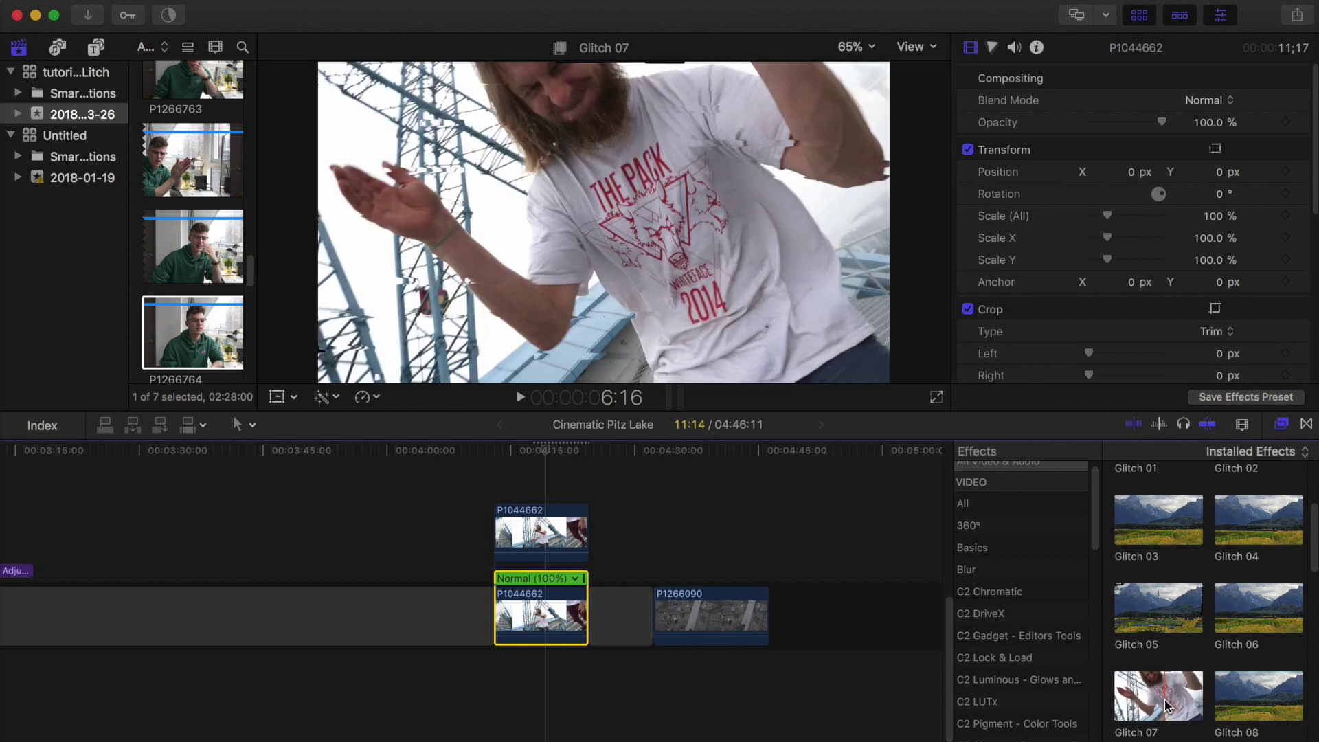
pyautogui.click(1154, 711)
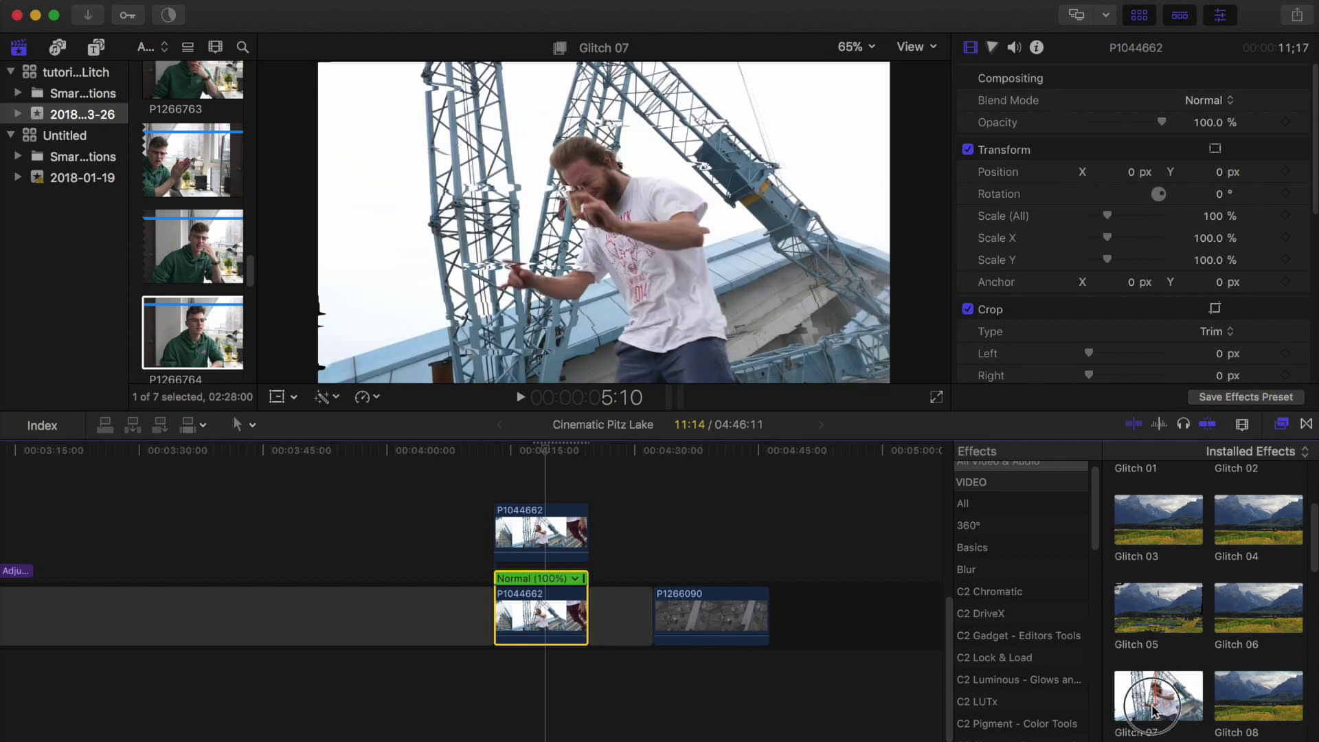
pyautogui.moveTo(1154, 711); pyautogui.dragTo(553, 623)
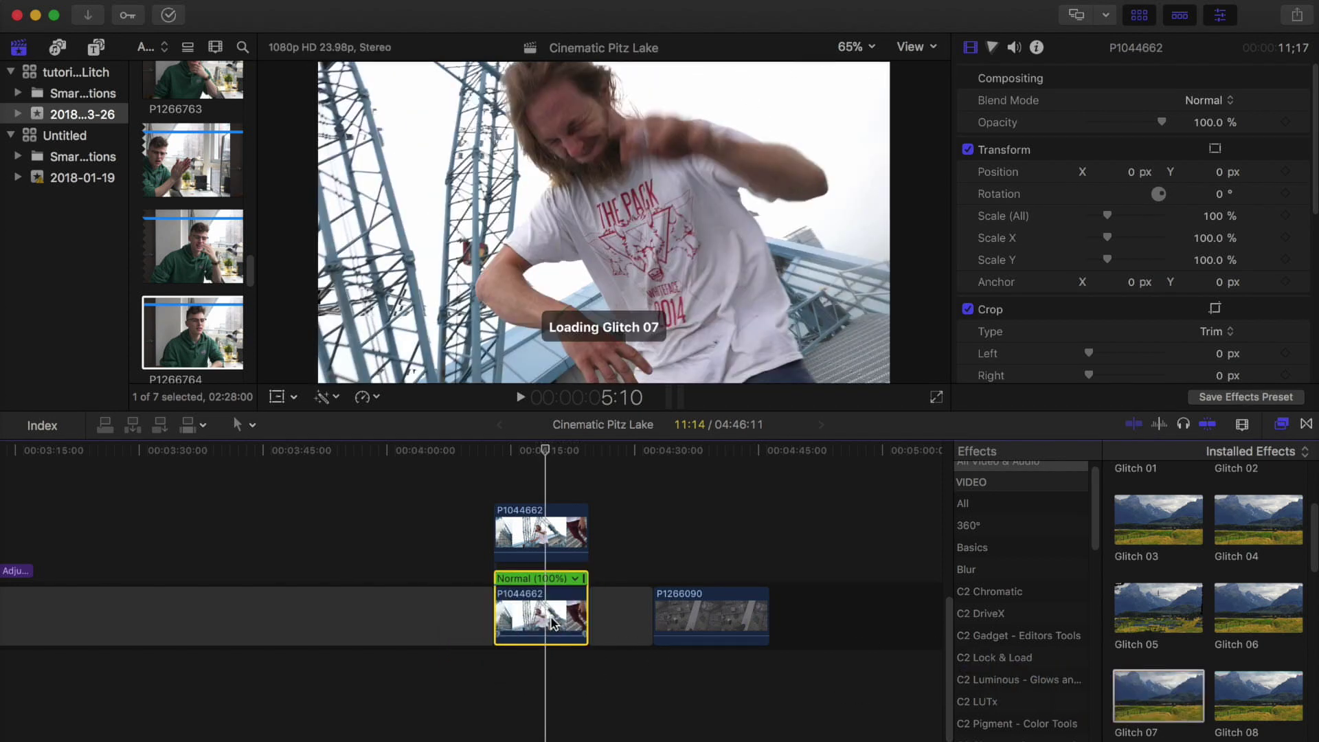
pyautogui.moveTo(515, 456); pyautogui.dragTo(542, 454)
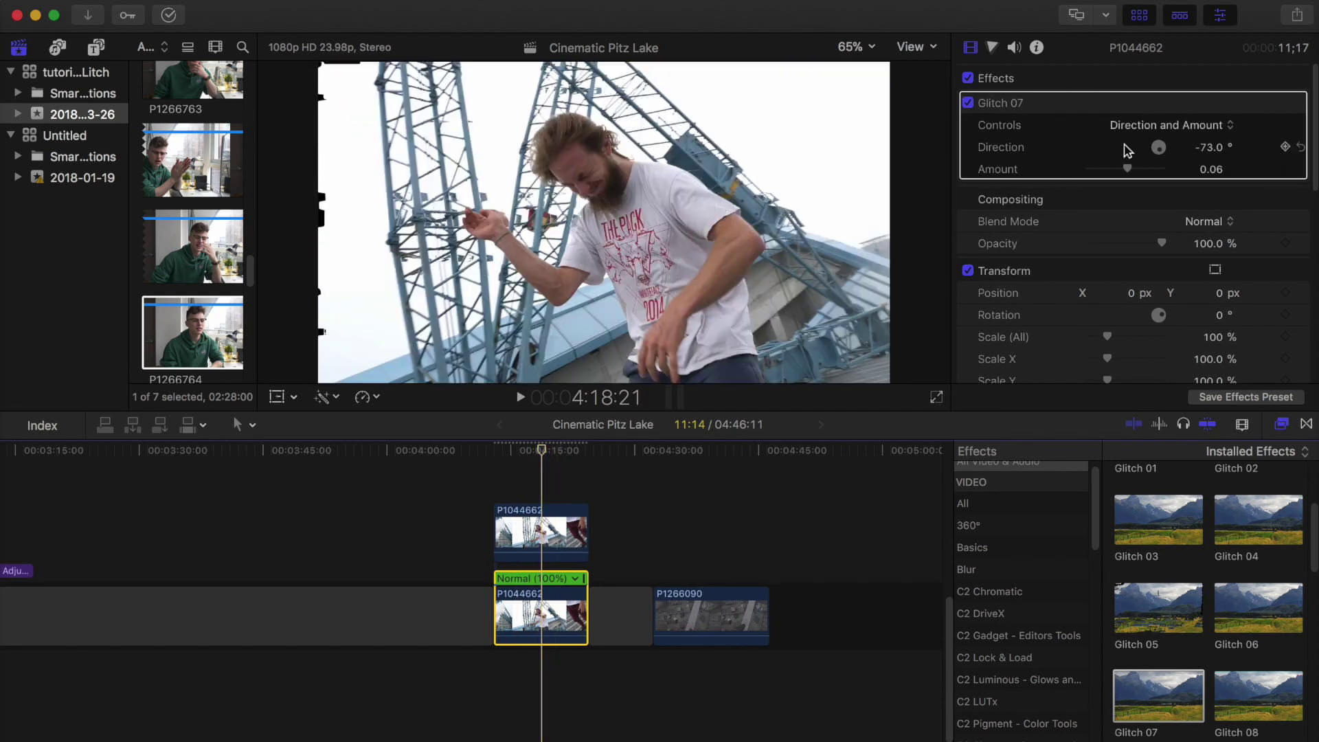
pyautogui.moveTo(1131, 168); pyautogui.dragTo(1156, 168)
pyautogui.moveTo(568, 450)
pyautogui.mouseDown()
pyautogui.moveTo(524, 448)
pyautogui.moveTo(544, 451)
pyautogui.mouseUp()
pyautogui.scroll(-3, 1287, 604)
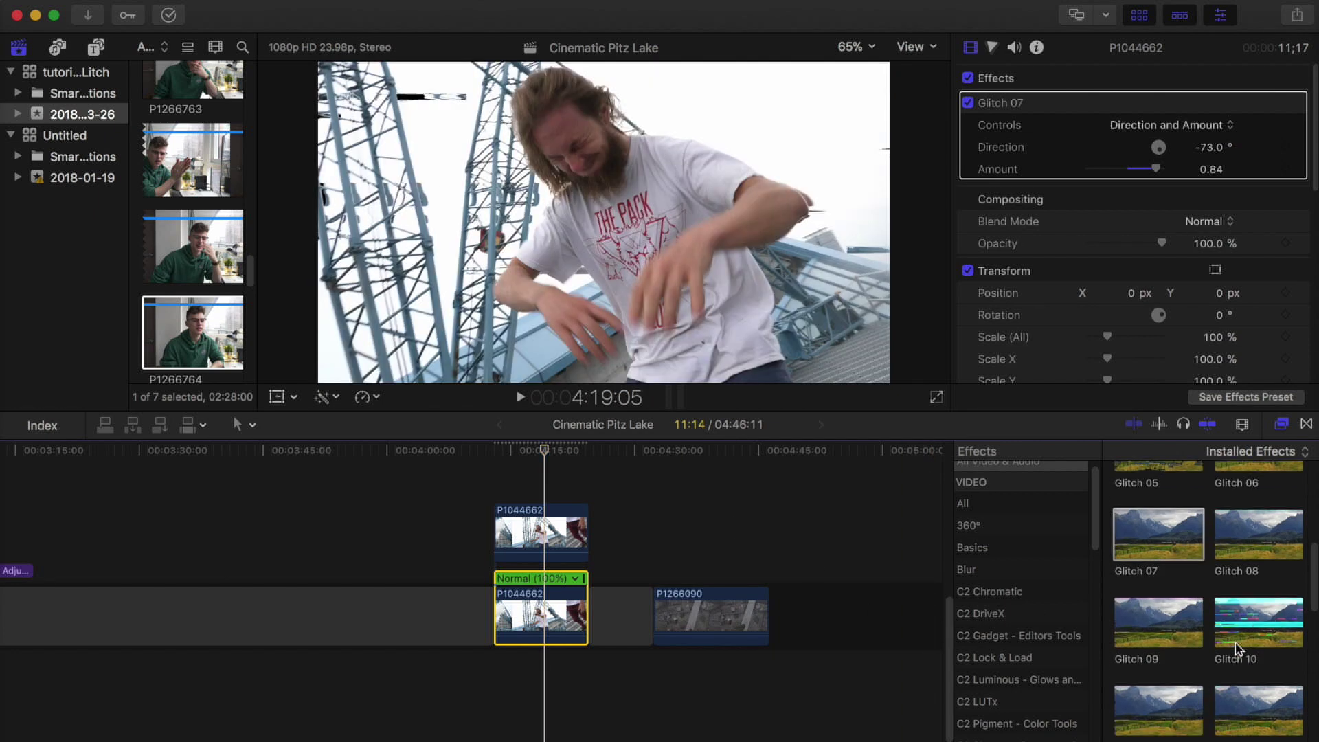
pyautogui.moveTo(1257, 622); pyautogui.dragTo(543, 614)
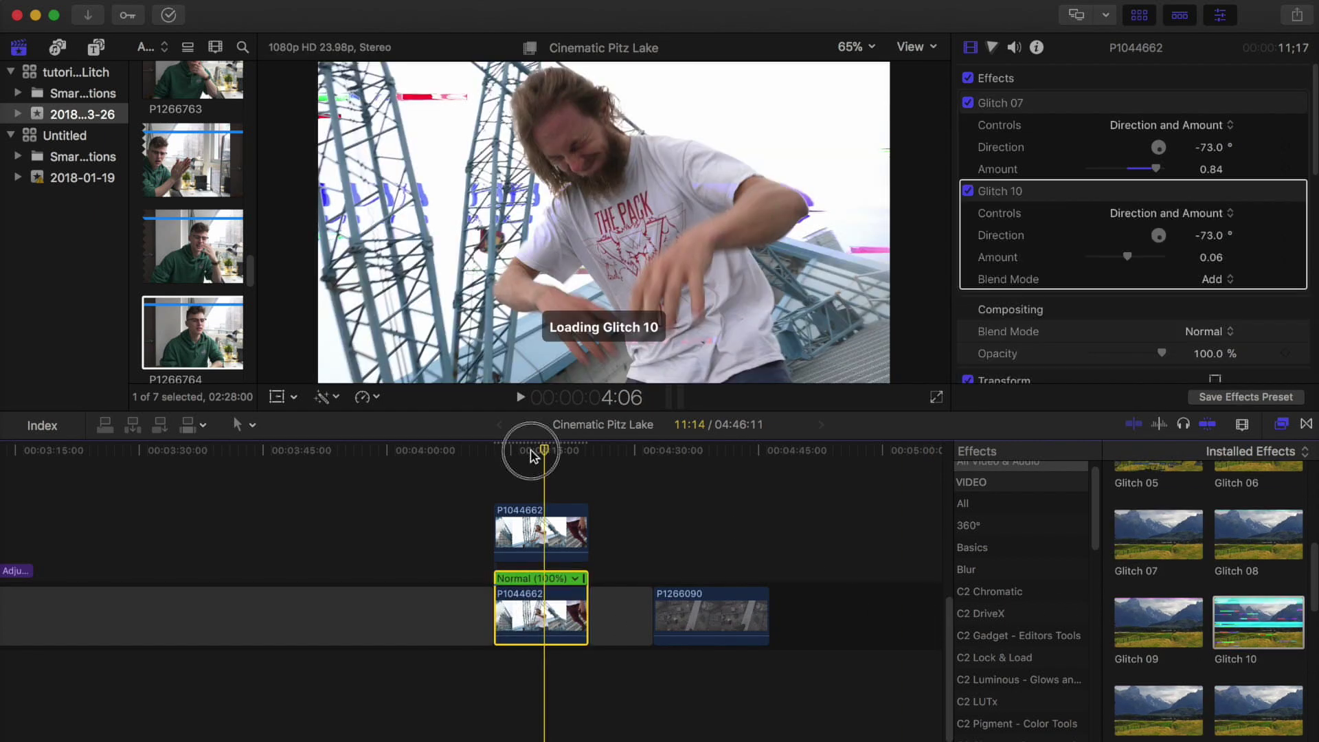
pyautogui.moveTo(524, 451)
pyautogui.mouseDown()
pyautogui.moveTo(505, 454)
pyautogui.moveTo(550, 451)
pyautogui.mouseUp()
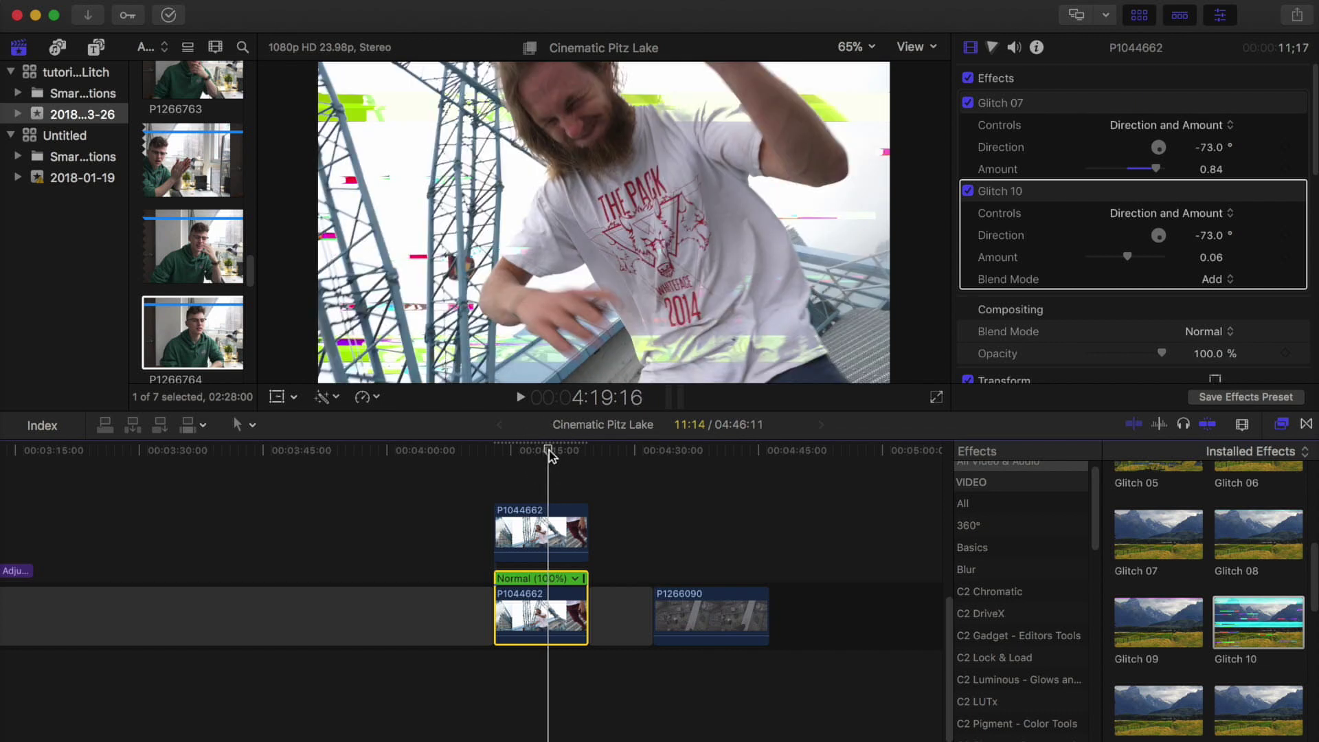
pyautogui.press('v')
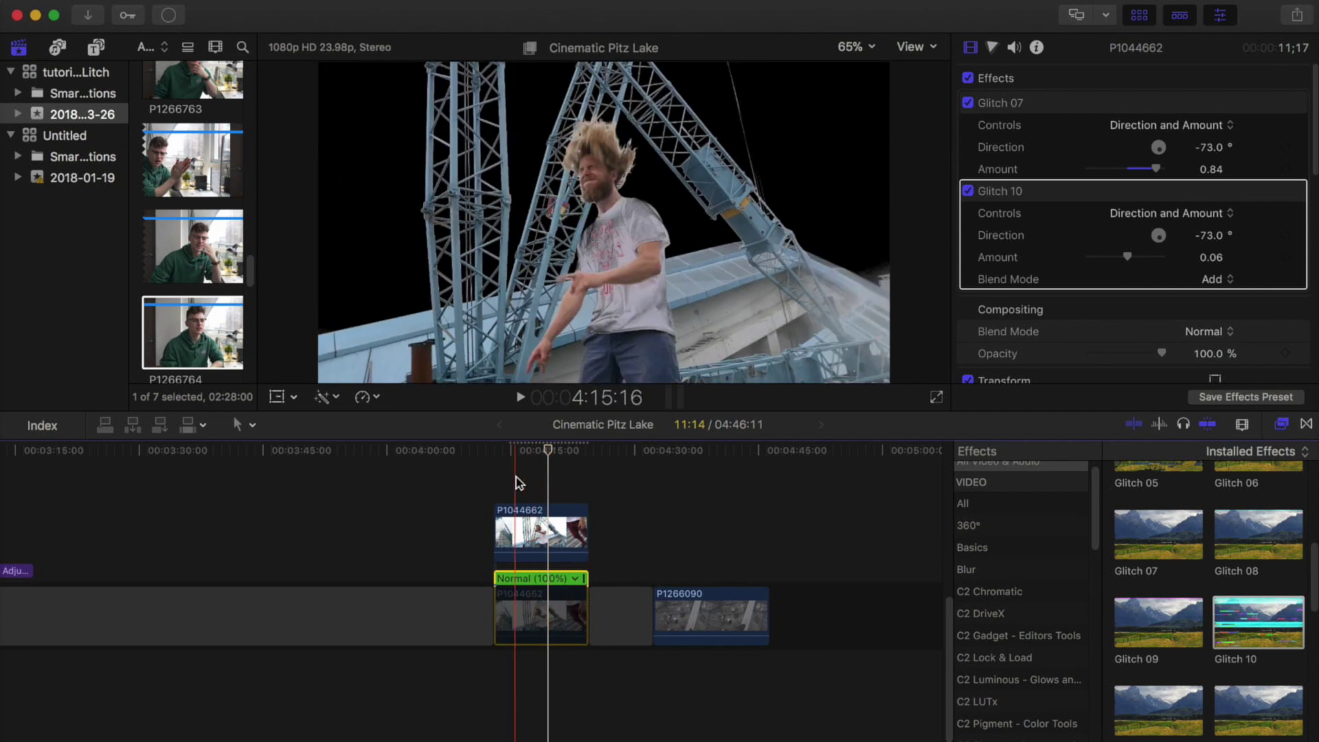
pyautogui.press('v')
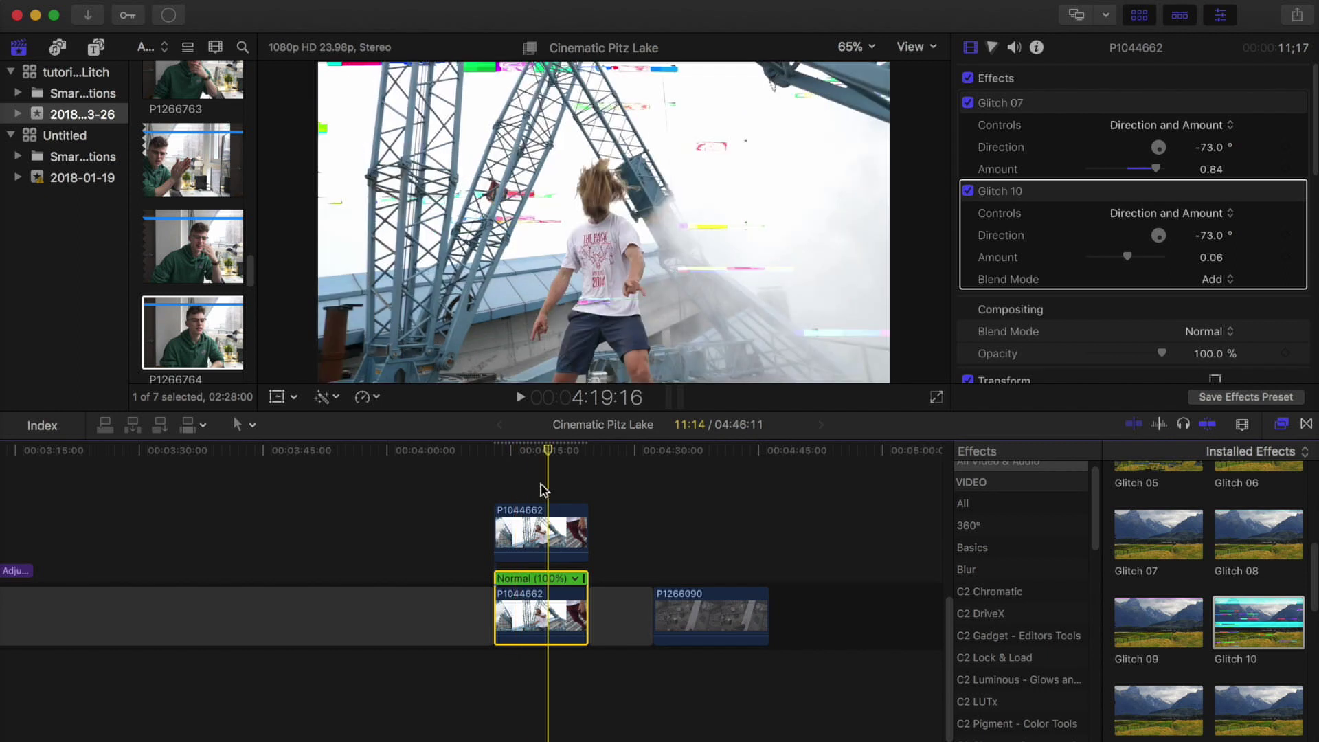
pyautogui.click(518, 453)
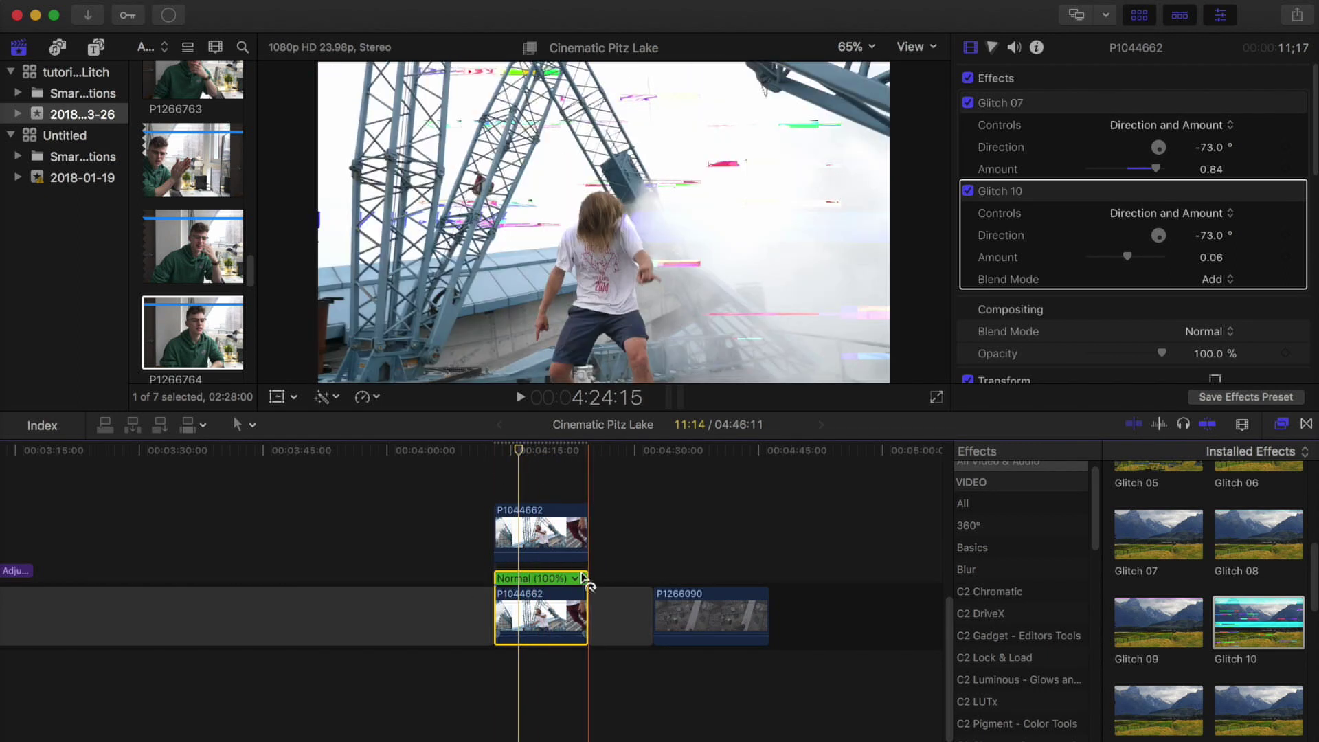
pyautogui.moveTo(518, 454); pyautogui.dragTo(550, 451)
# Copy rooftop clip P1266090, paste it at its first frame, and lift the copy into the lane above
pyautogui.hscroll(3, 650, 512)
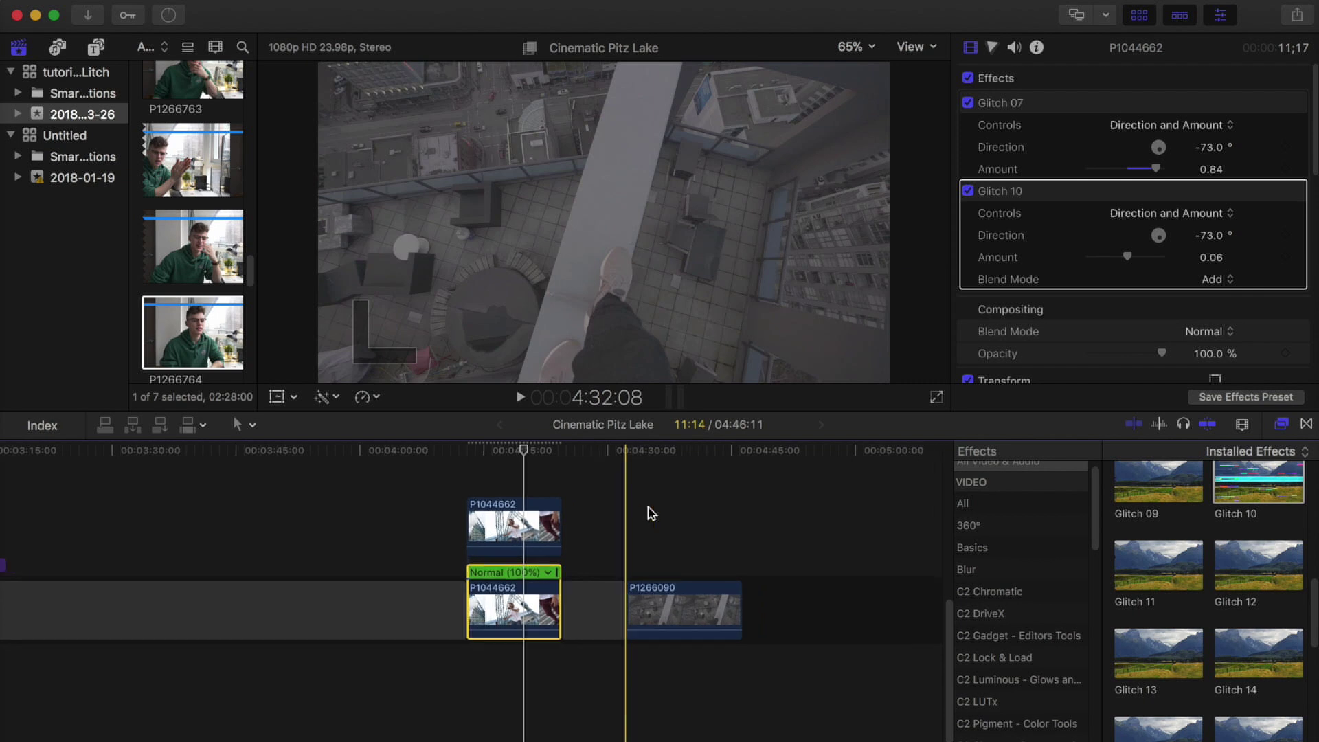
pyautogui.click(584, 455)
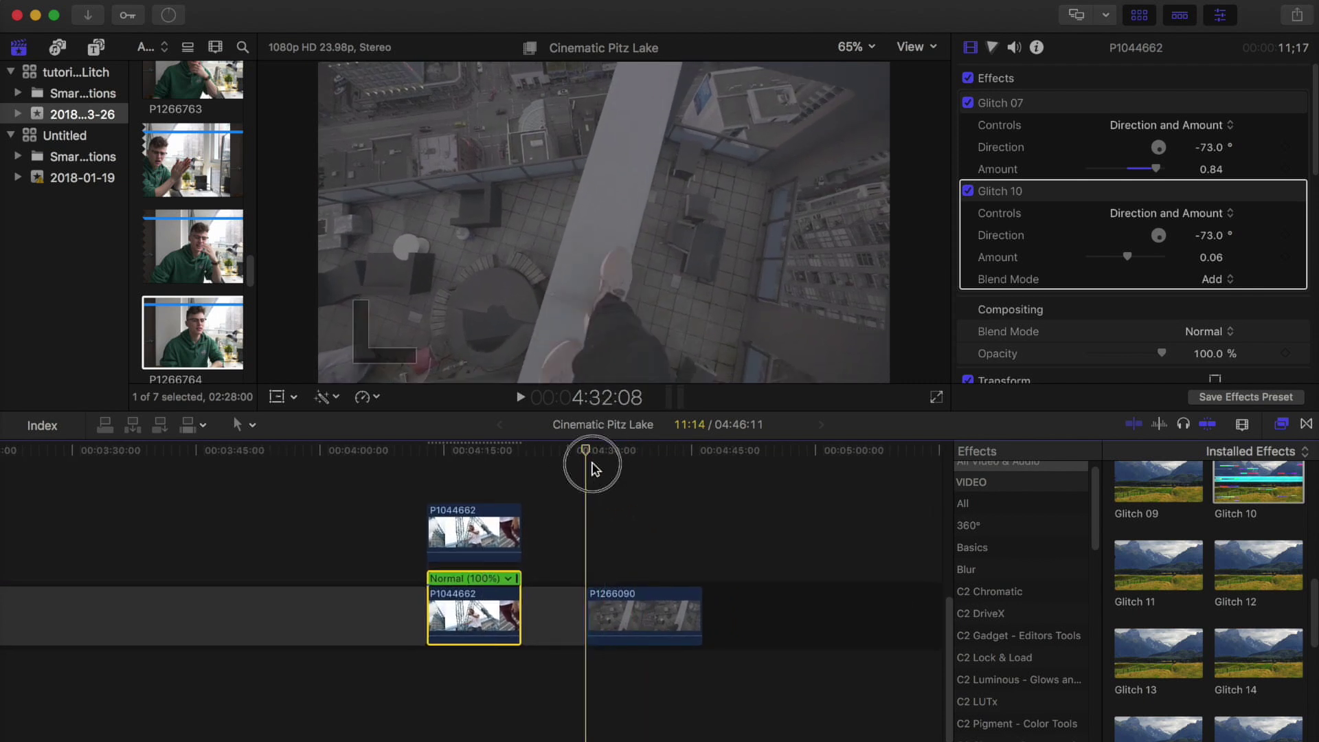
pyautogui.click(613, 597)
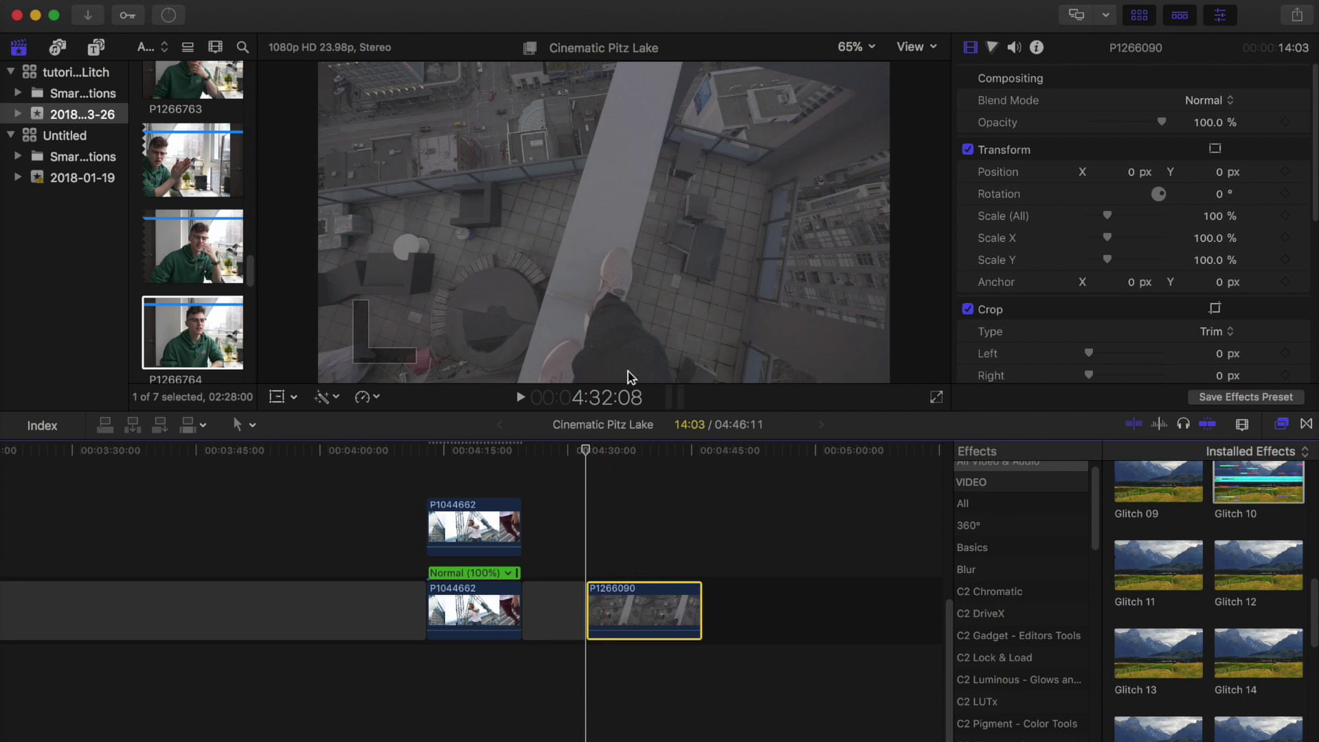
pyautogui.click(599, 459)
pyautogui.moveTo(599, 458); pyautogui.dragTo(588, 458)
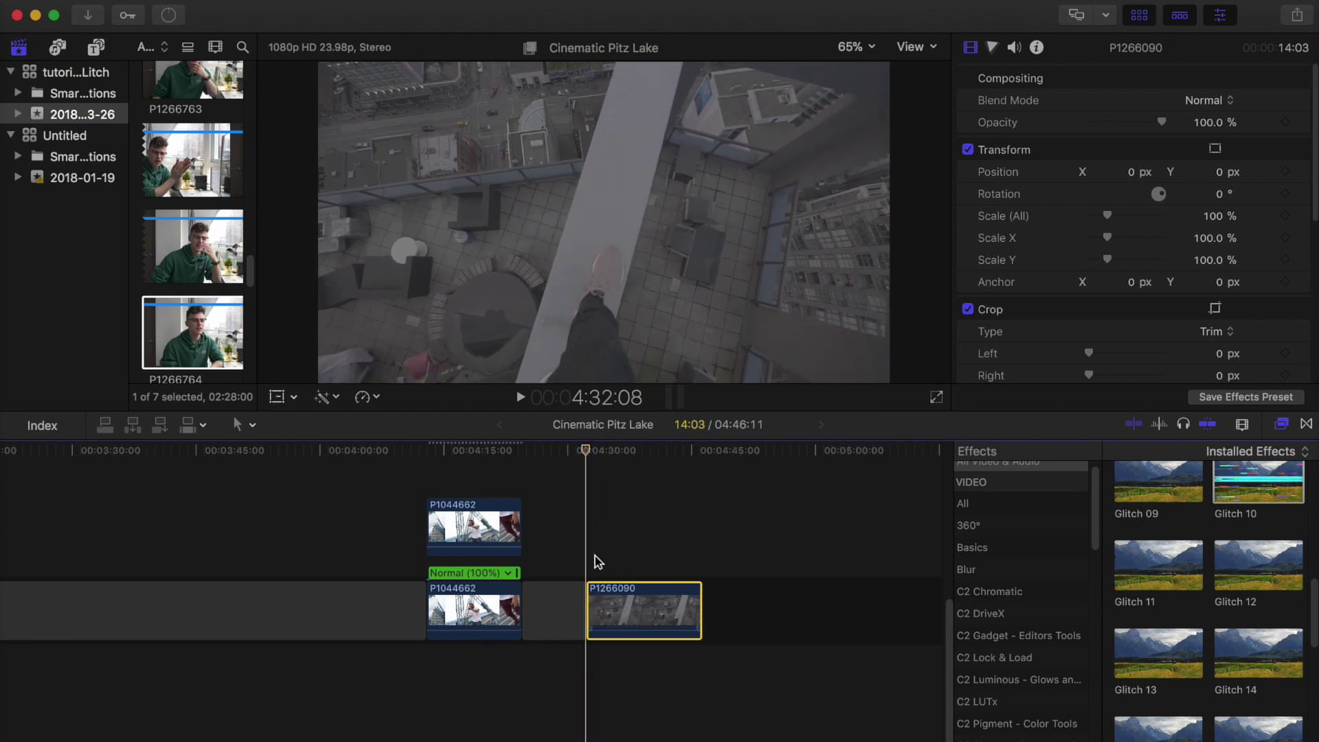
pyautogui.press('super+v')
pyautogui.moveTo(636, 599); pyautogui.dragTo(639, 529)
pyautogui.click(597, 450)
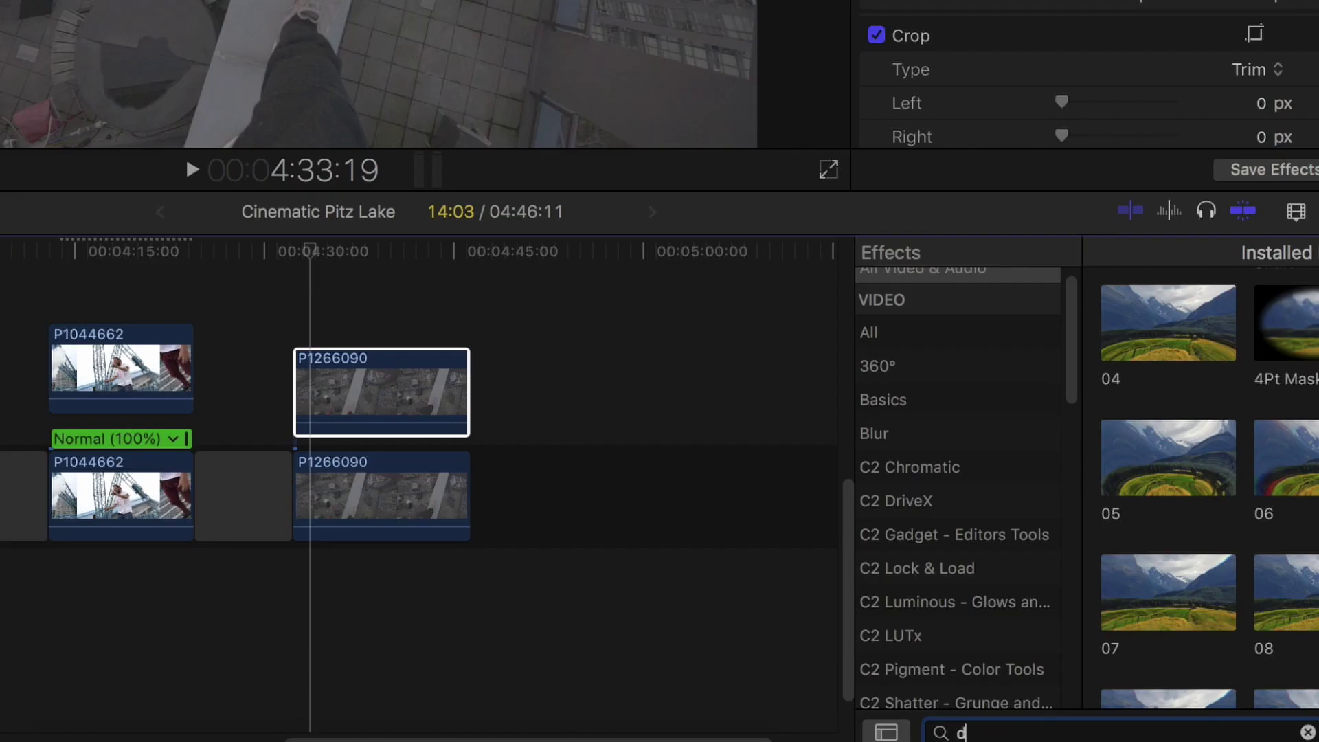
# Apply Draw Mask to the upper rooftop clip, viewing it at 150% and then 25%
pyautogui.write('draw mask')
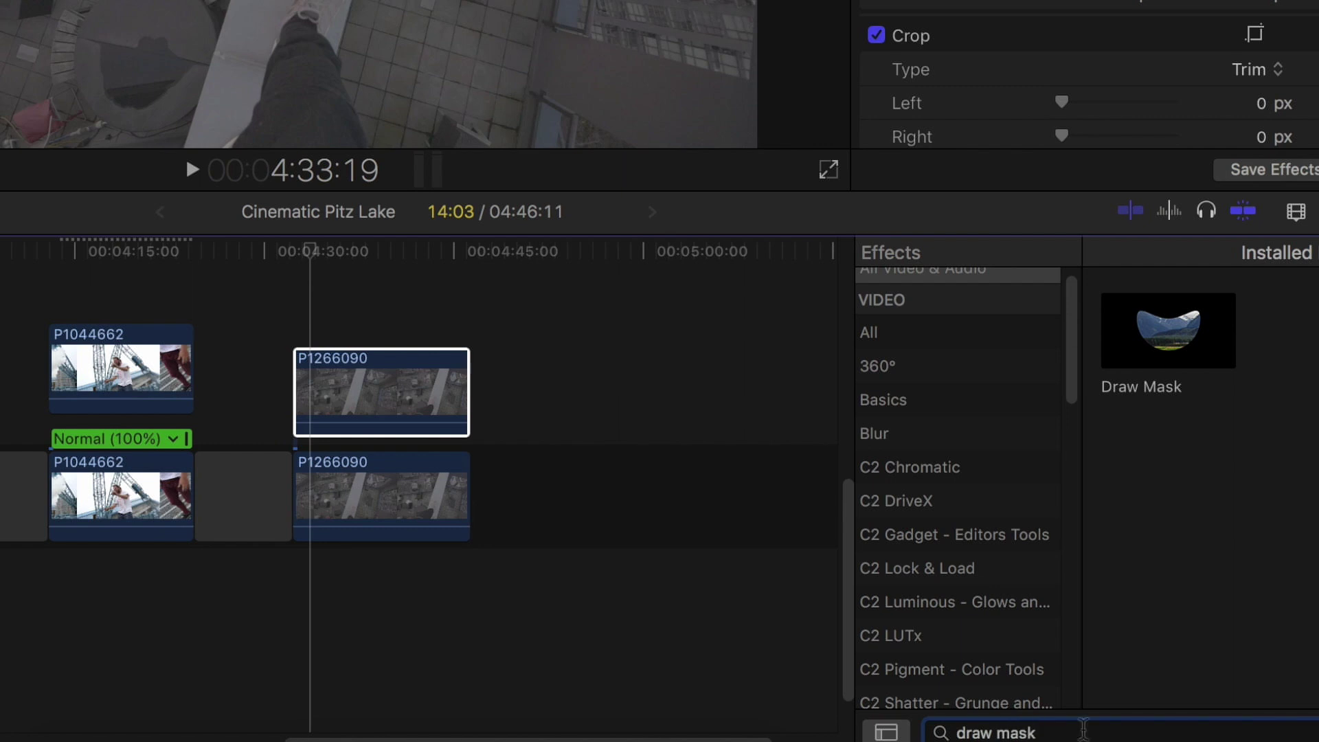
pyautogui.moveTo(1180, 405)
pyautogui.mouseDown()
pyautogui.moveTo(845, 374)
pyautogui.moveTo(396, 406)
pyautogui.mouseUp()
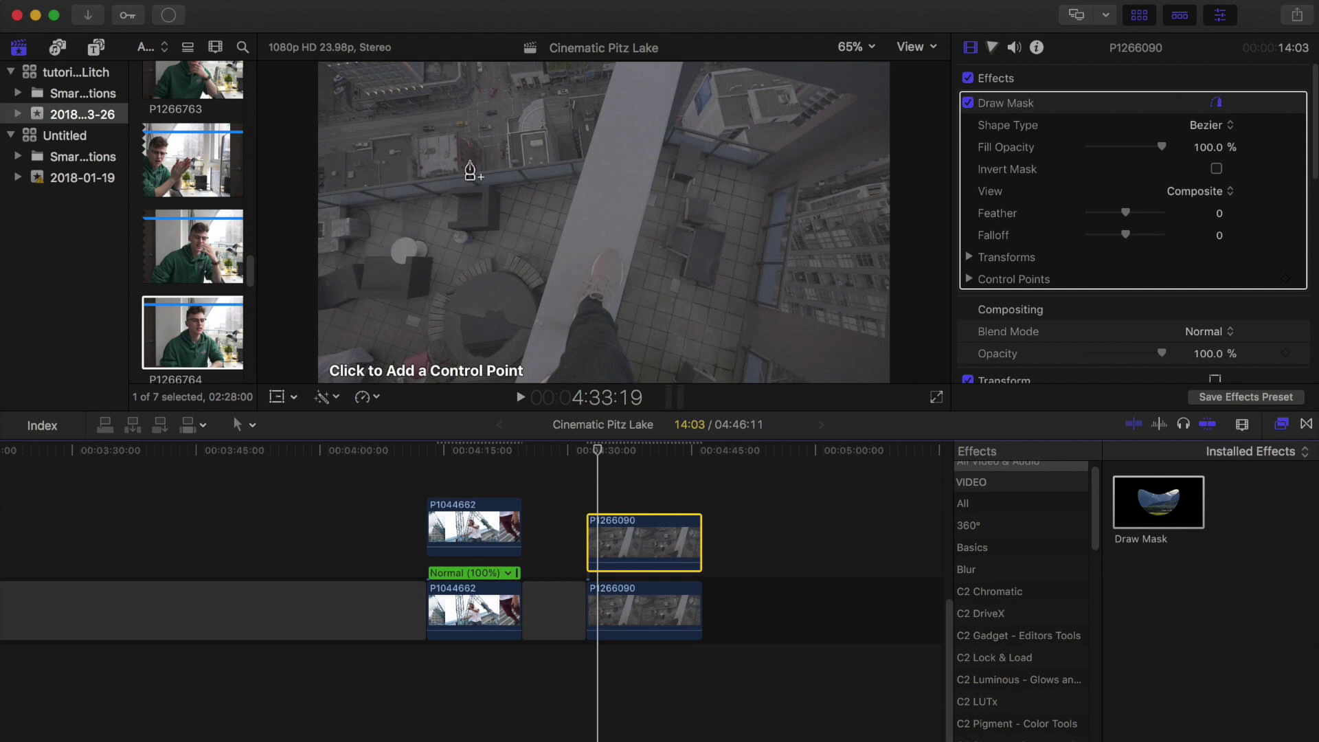
pyautogui.click(857, 46)
pyautogui.click(878, 156)
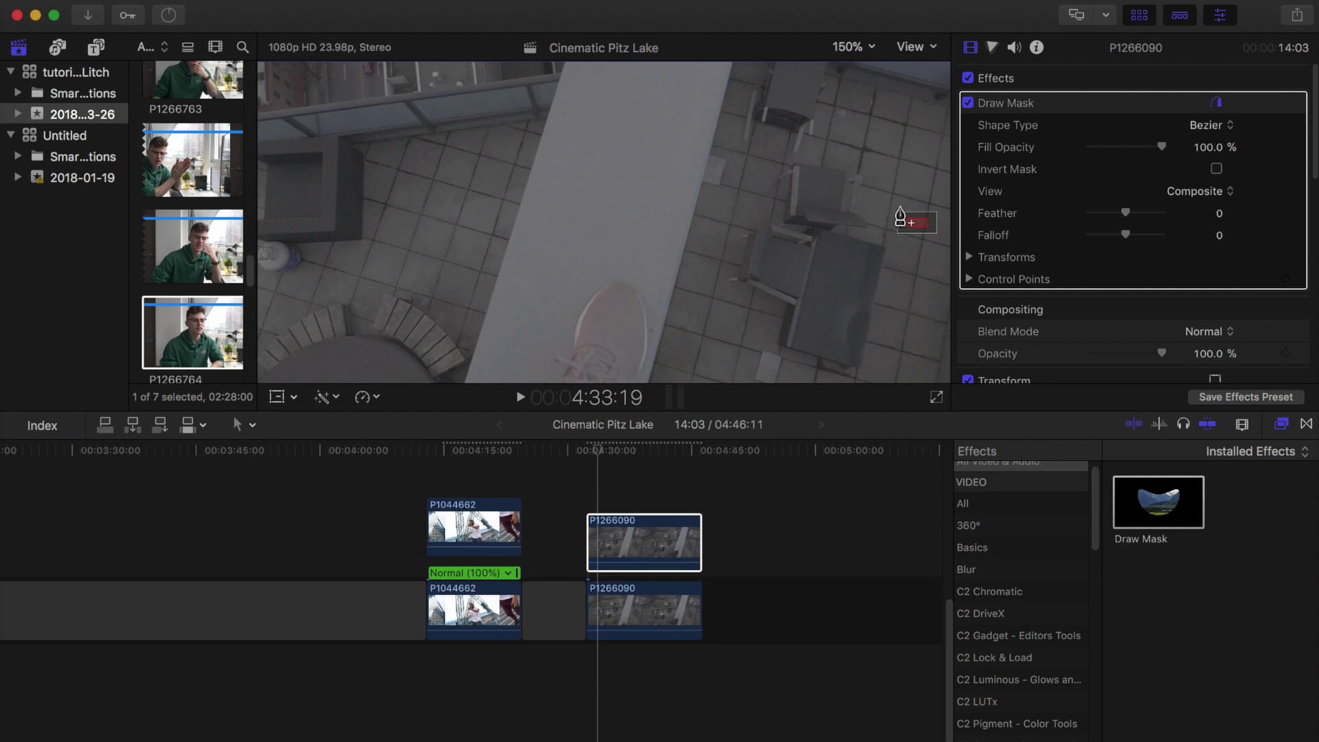
pyautogui.scroll(5, 899, 217)
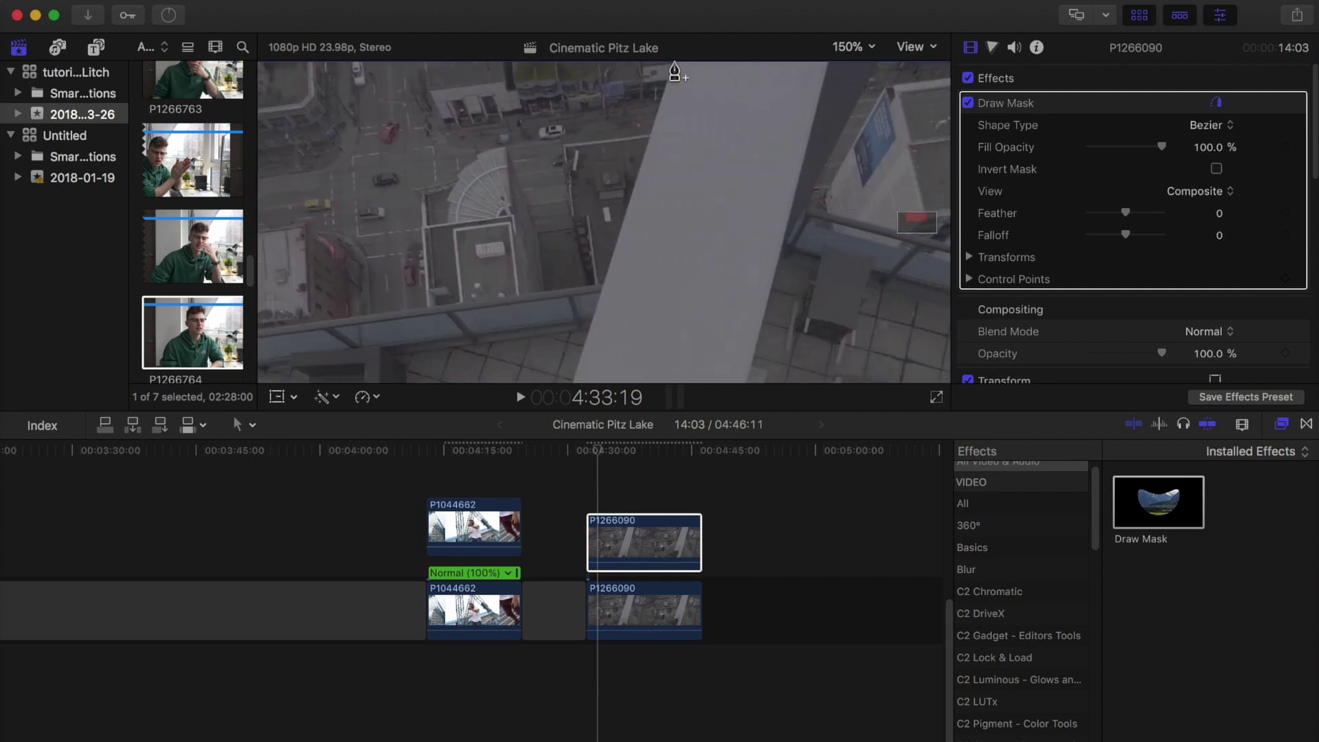
pyautogui.scroll(-10, 904, 237)
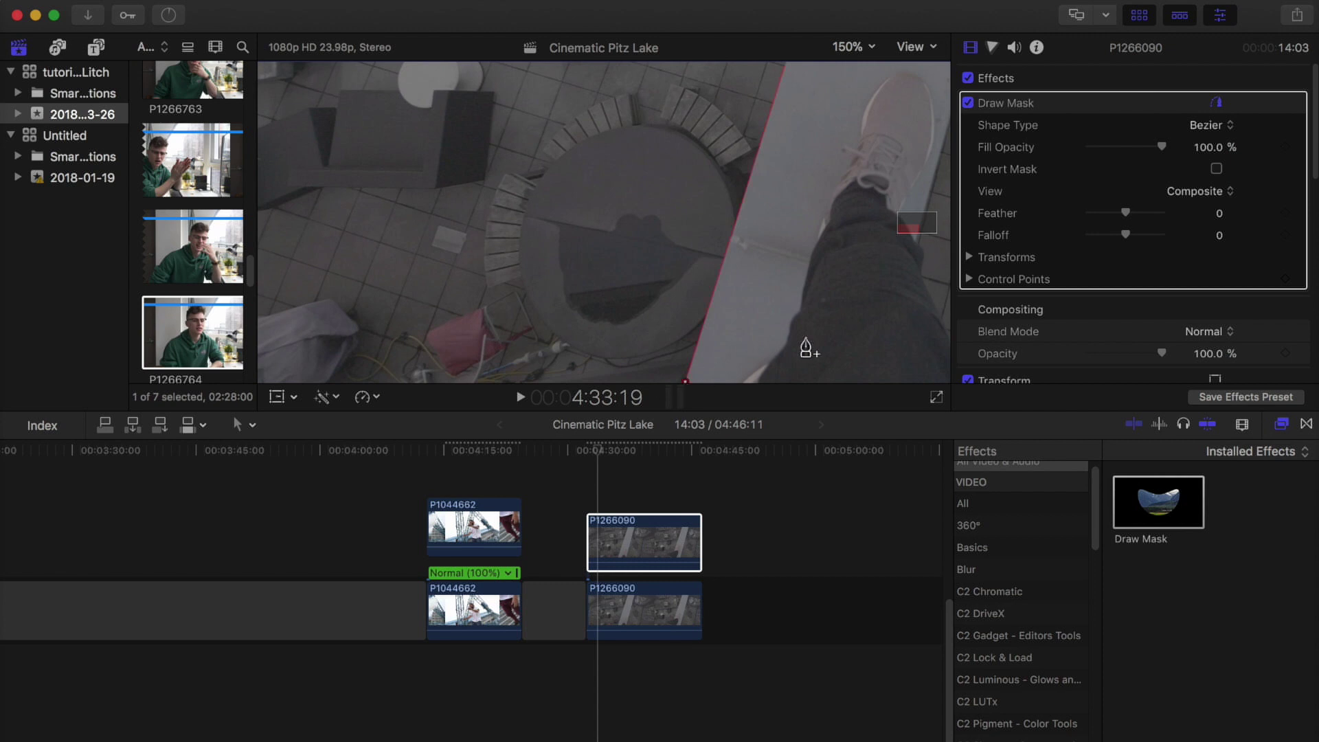
pyautogui.hscroll(10, 921, 246)
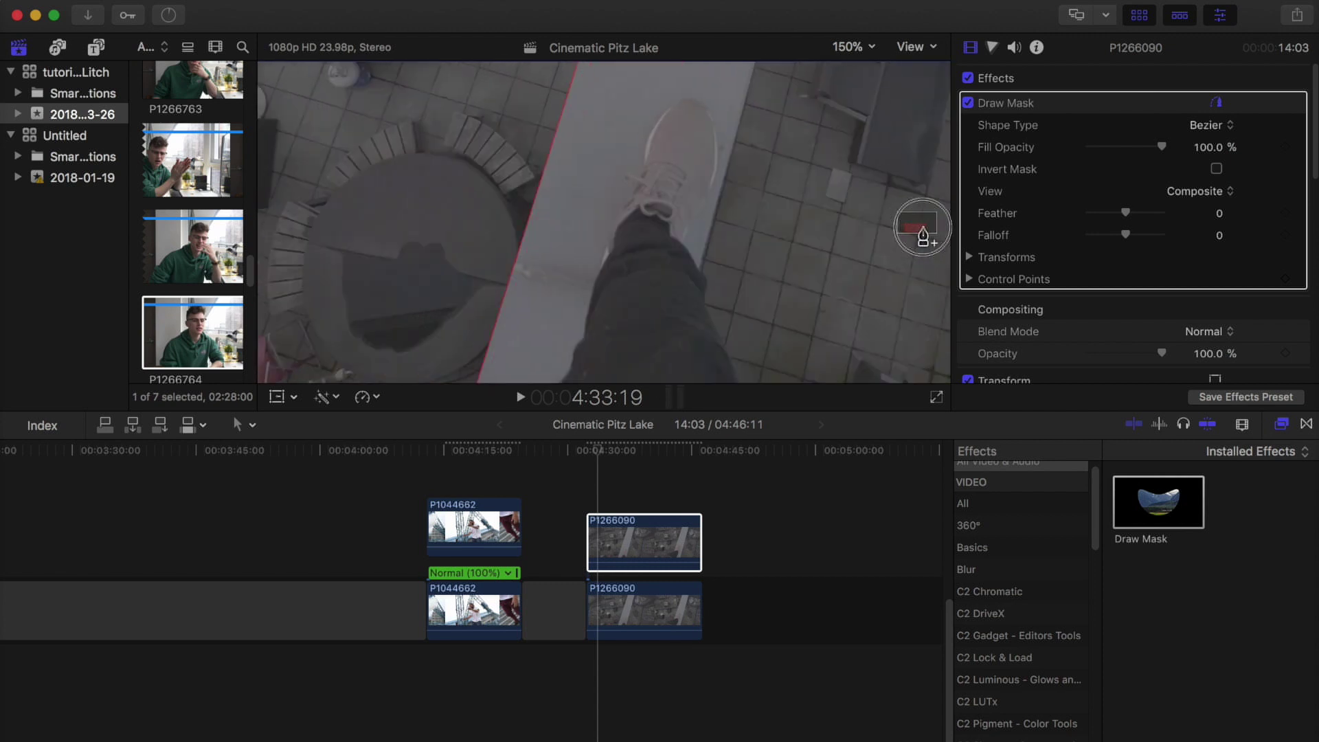
pyautogui.click(844, 48)
pyautogui.click(860, 105)
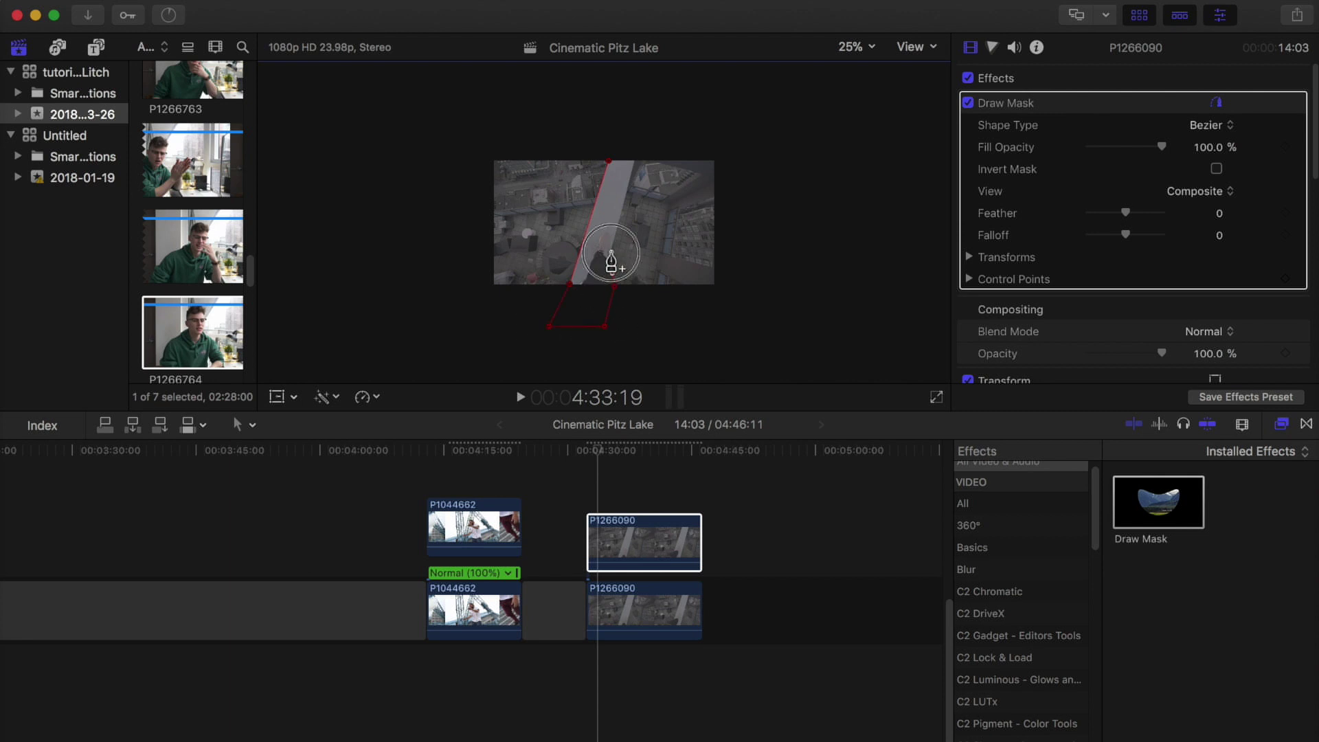
# Toggle the original rooftop clip off and on to check the mask, then reveal the mask's transform settings
pyautogui.click(610, 604)
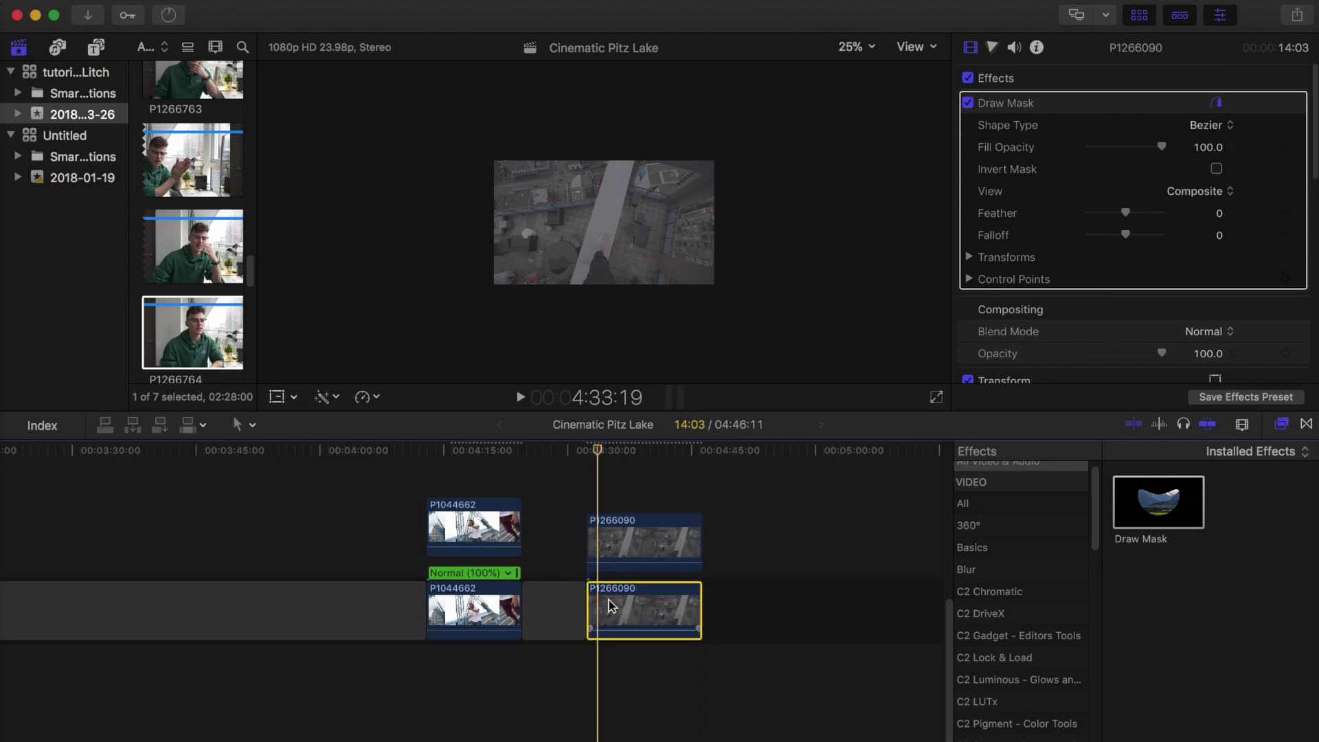
pyautogui.press('v')
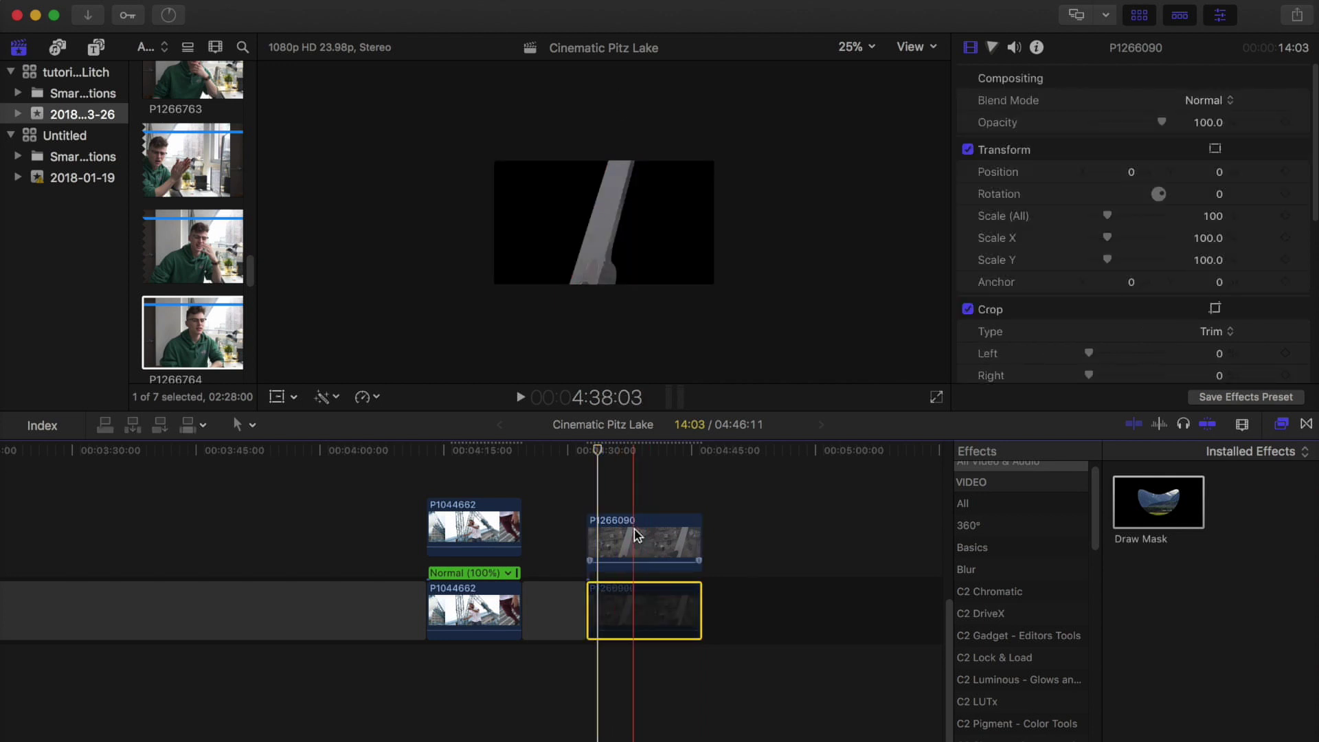
pyautogui.press('v')
pyautogui.click(604, 536)
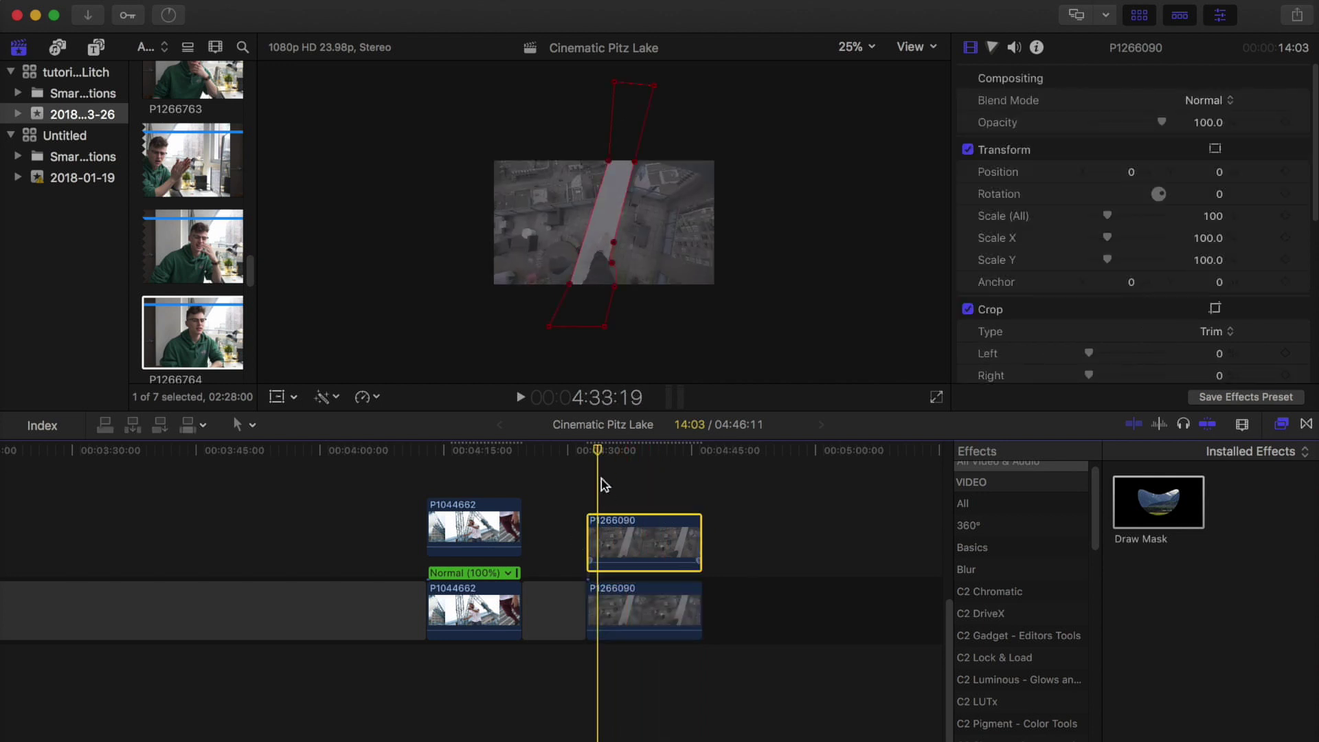
pyautogui.moveTo(597, 455); pyautogui.dragTo(588, 455)
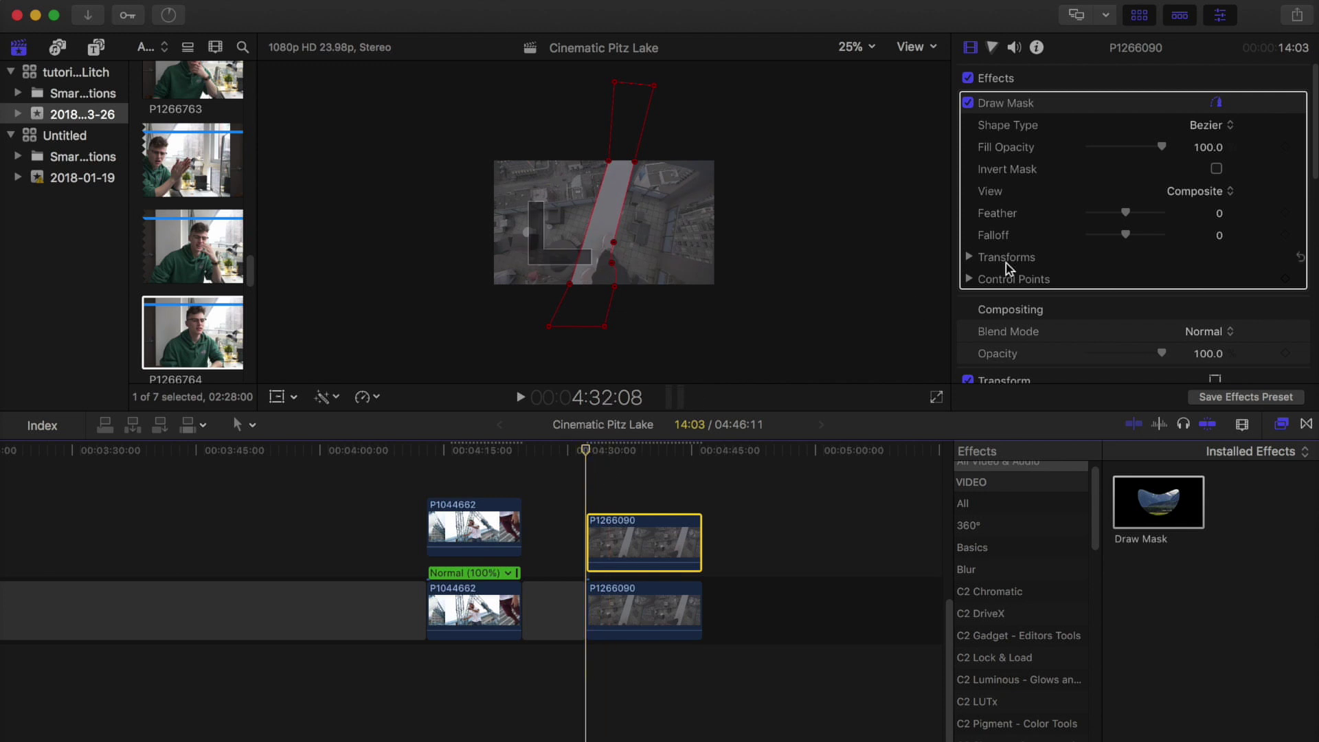
pyautogui.click(983, 269)
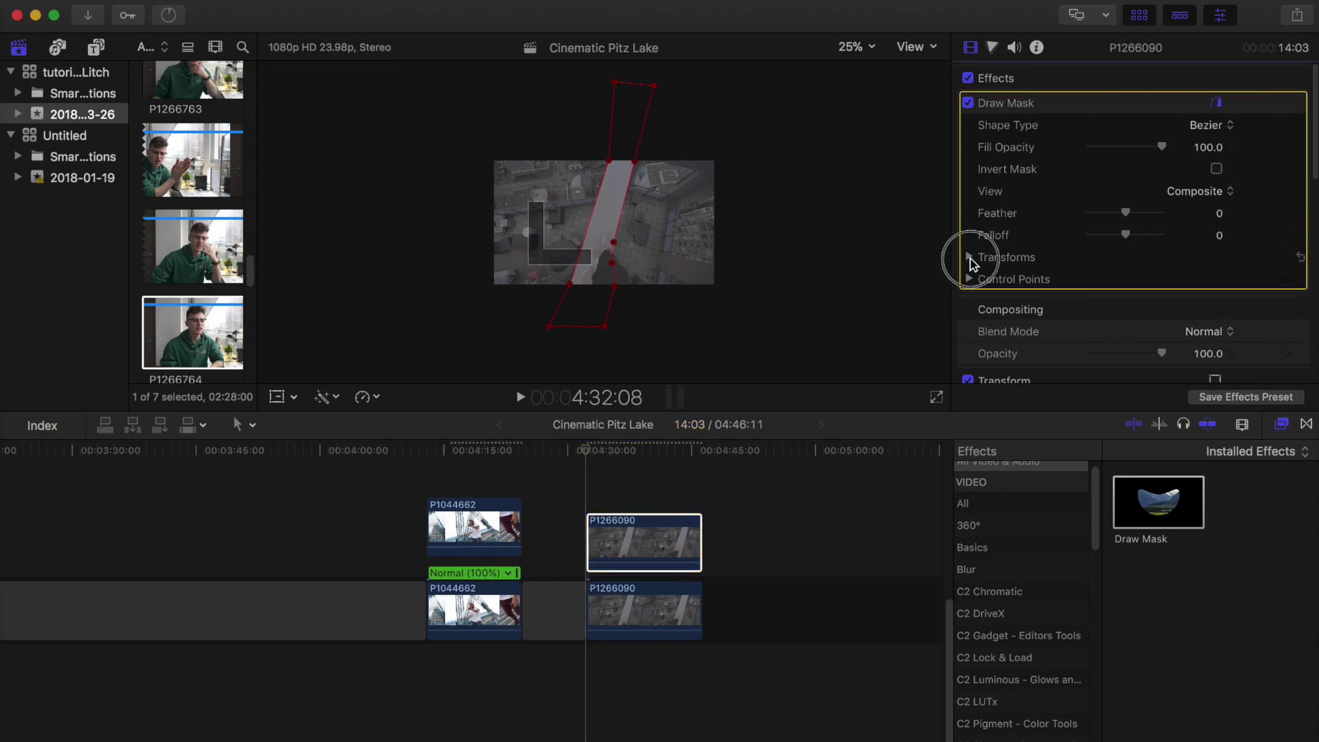
pyautogui.click(970, 258)
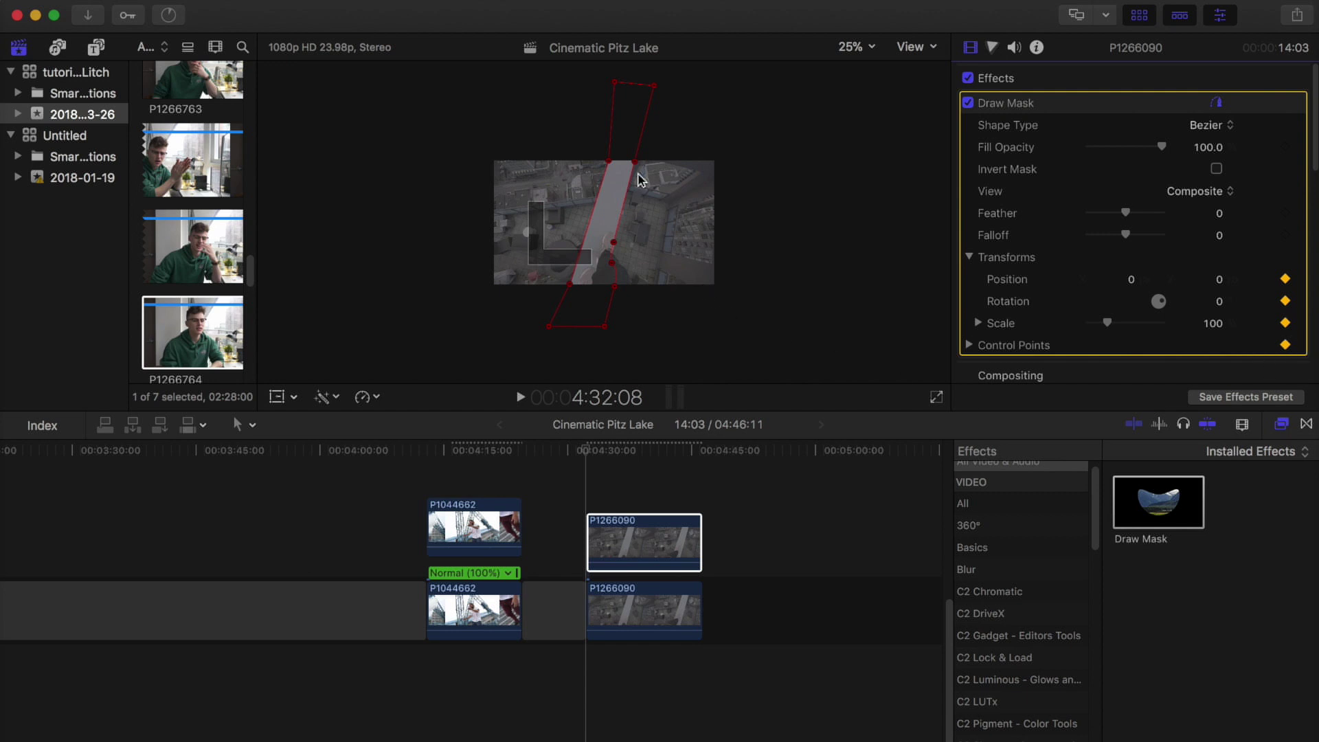
# Zoom in and move a mask point along the ledge's right edge, then fit the frame again
pyautogui.press('super+equal')
pyautogui.press('super+equal')
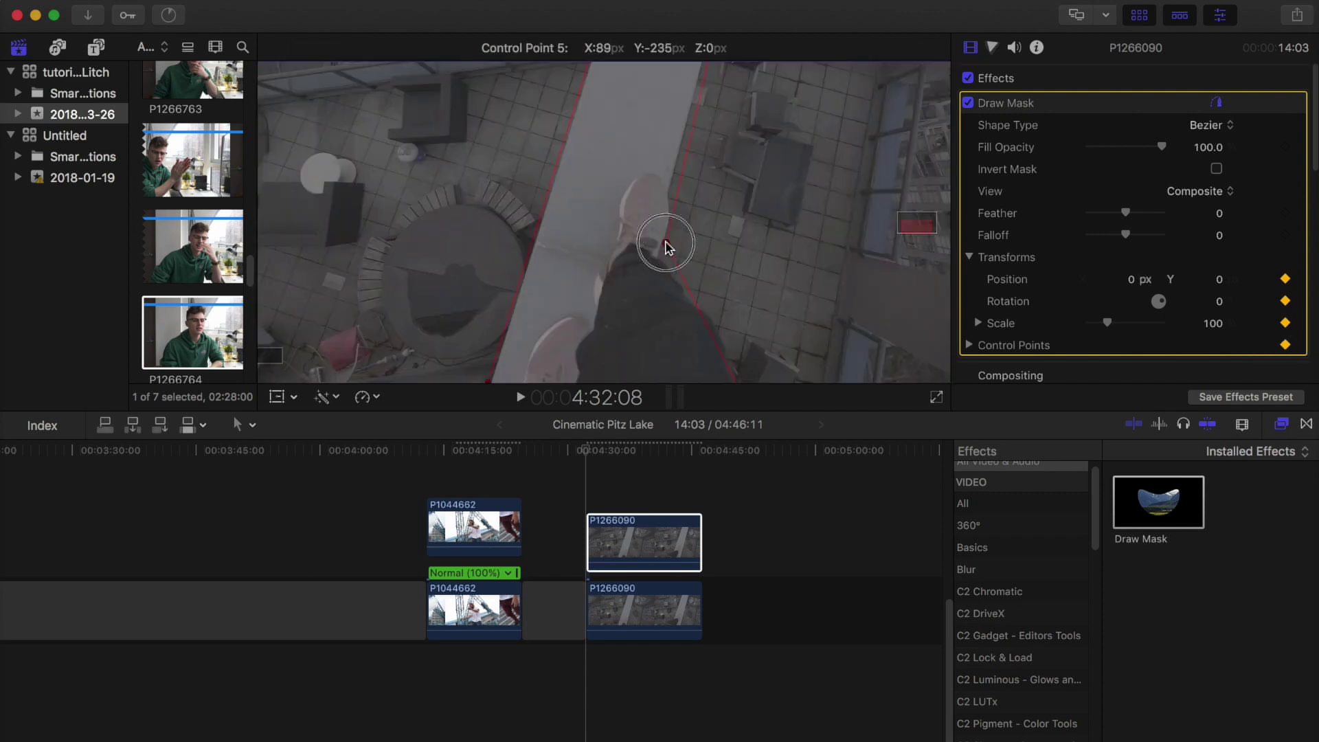
pyautogui.click(665, 245)
pyautogui.moveTo(914, 234); pyautogui.dragTo(906, 196)
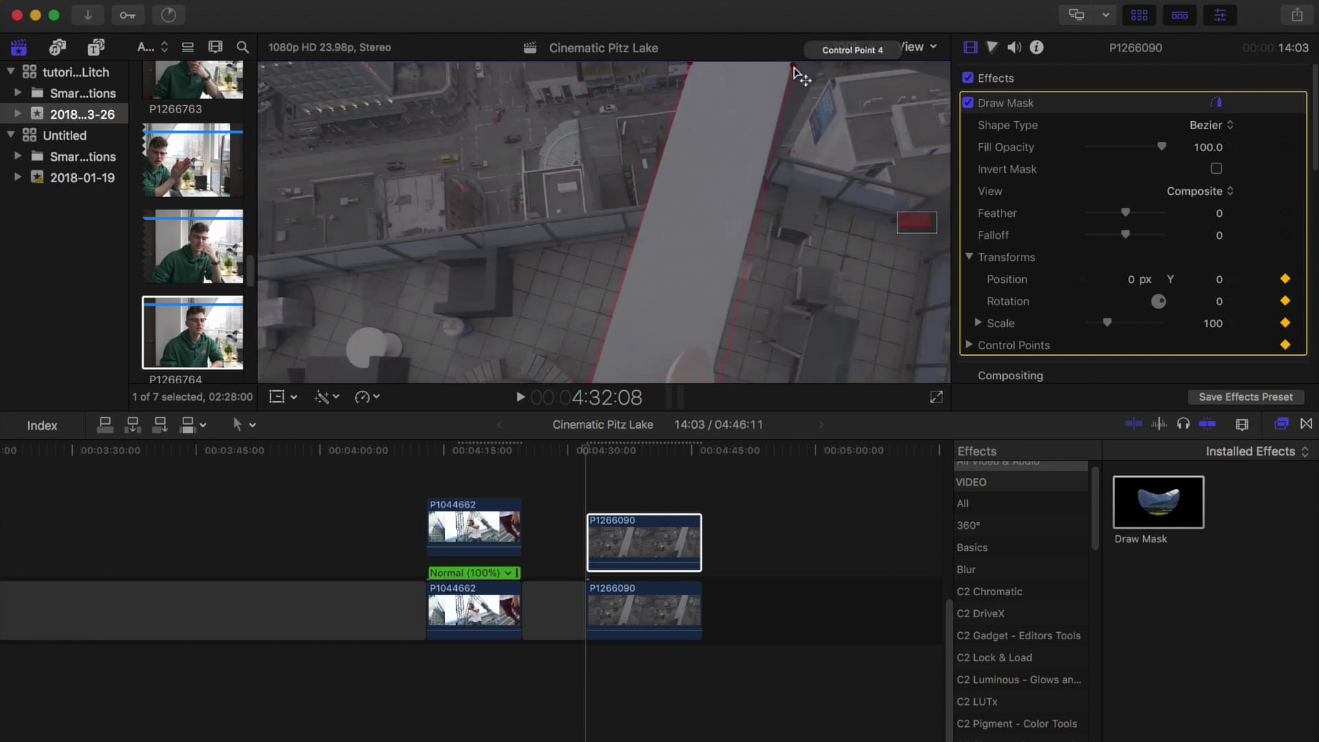
pyautogui.moveTo(758, 294); pyautogui.dragTo(721, 354)
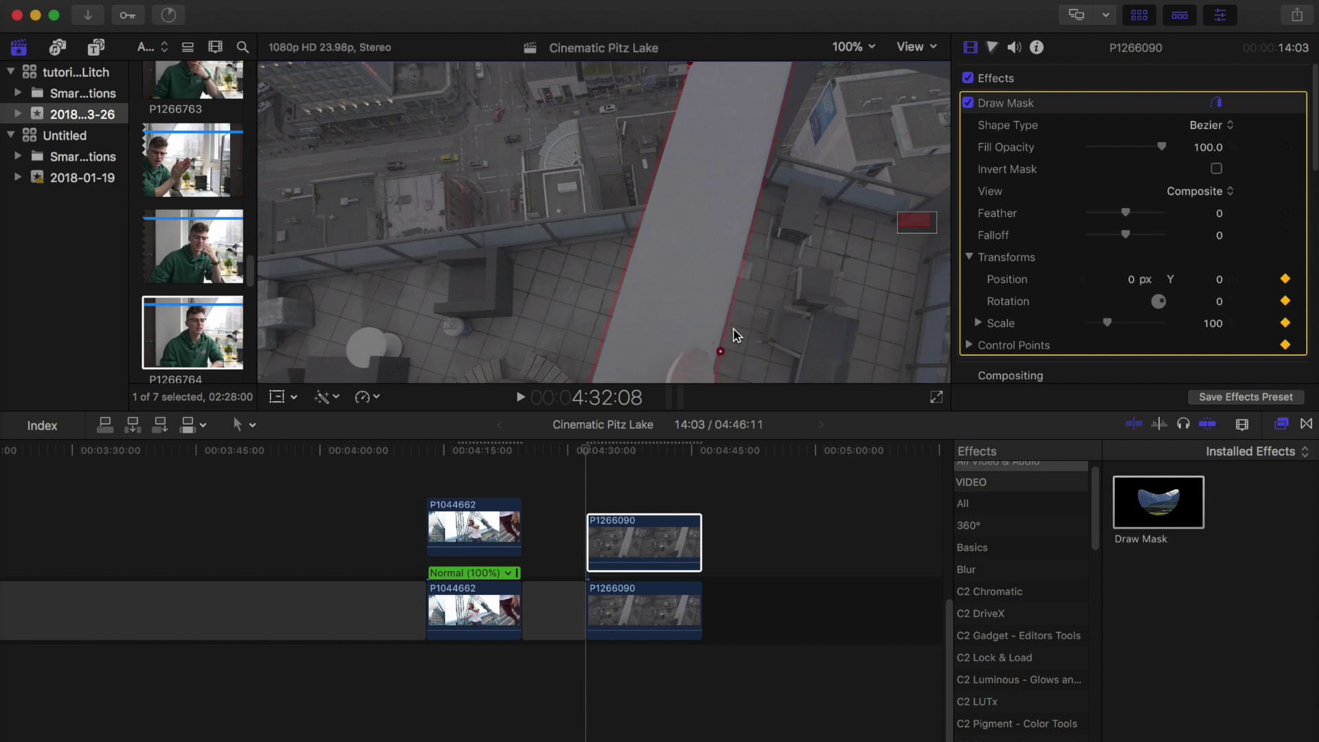
pyautogui.click(856, 55)
pyautogui.click(860, 73)
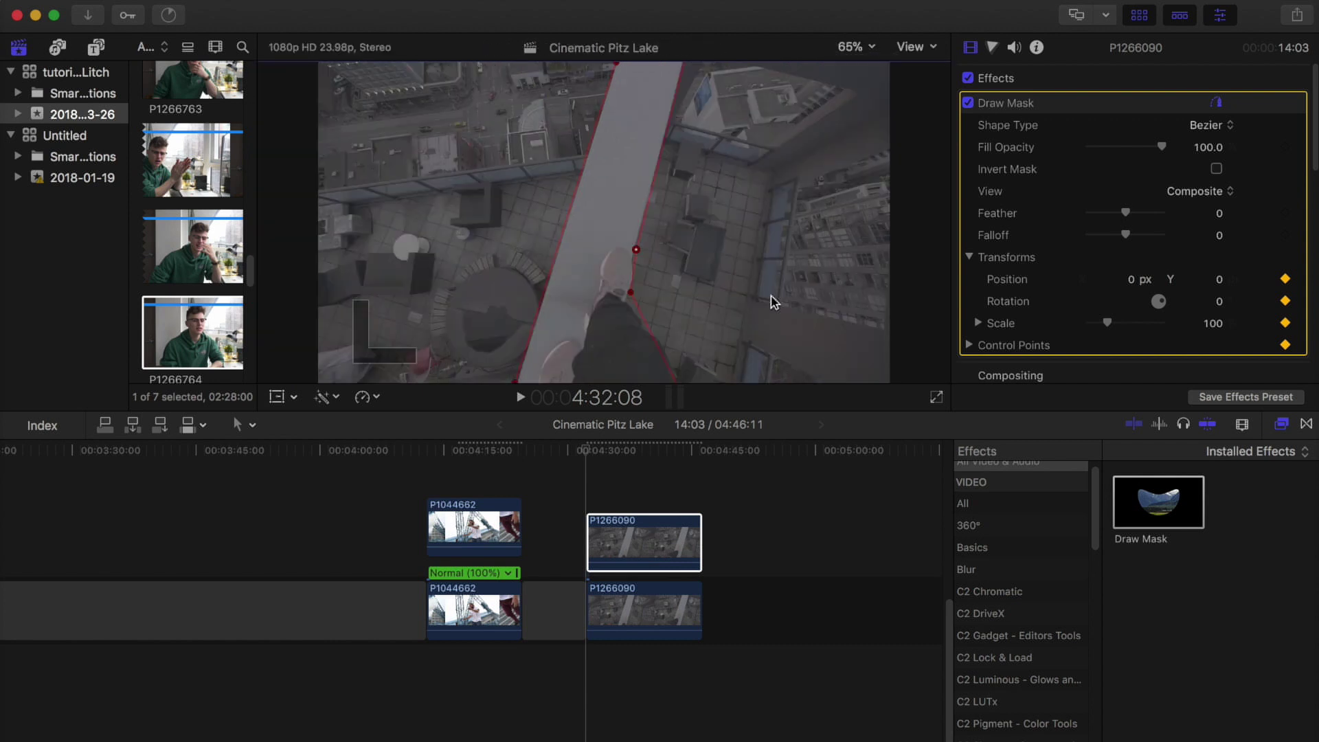
# At later frames reshape the mask points to follow the ledge, then scrub back to about 4:38:19
pyautogui.press('Right')
pyautogui.press('Right')
pyautogui.press('Right')
pyautogui.press('Right')
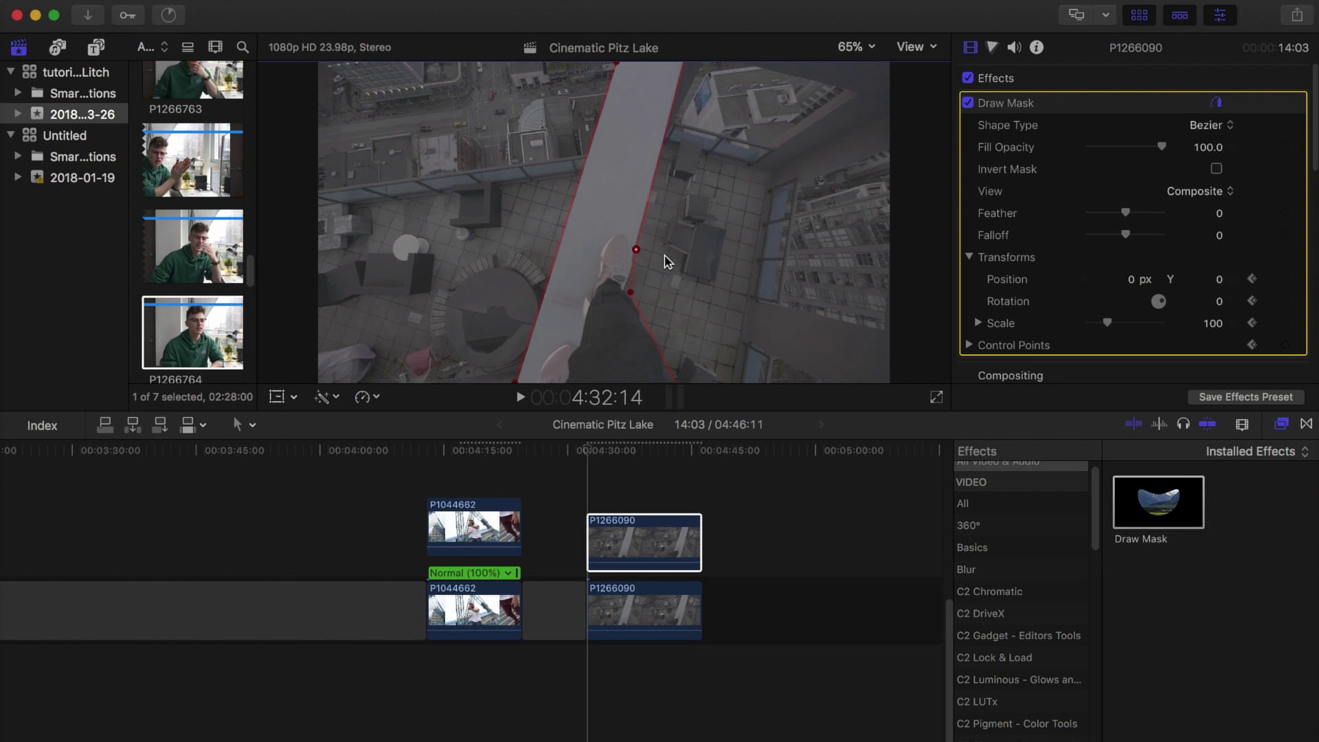
pyautogui.moveTo(590, 446); pyautogui.dragTo(629, 448)
pyautogui.moveTo(580, 319); pyautogui.dragTo(575, 318)
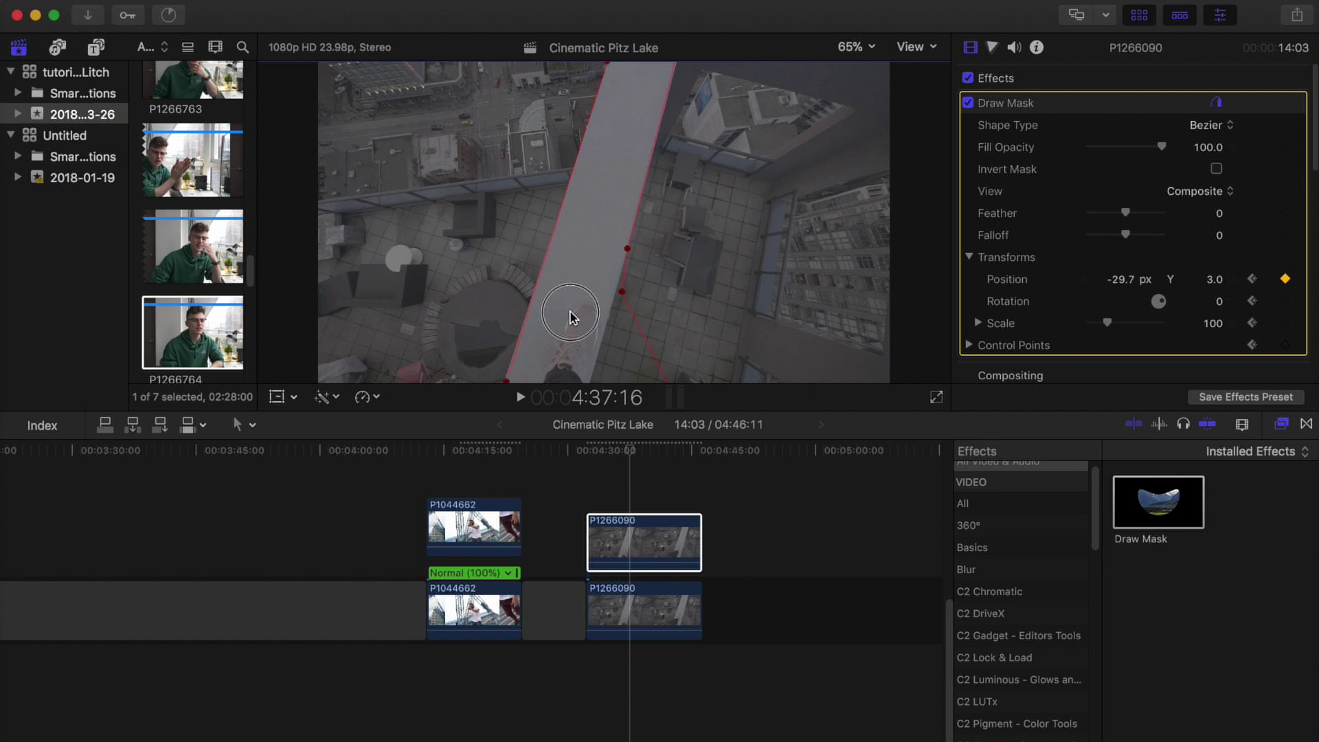
pyautogui.moveTo(622, 291); pyautogui.dragTo(591, 407)
pyautogui.moveTo(629, 448); pyautogui.dragTo(658, 450)
pyautogui.click(627, 250)
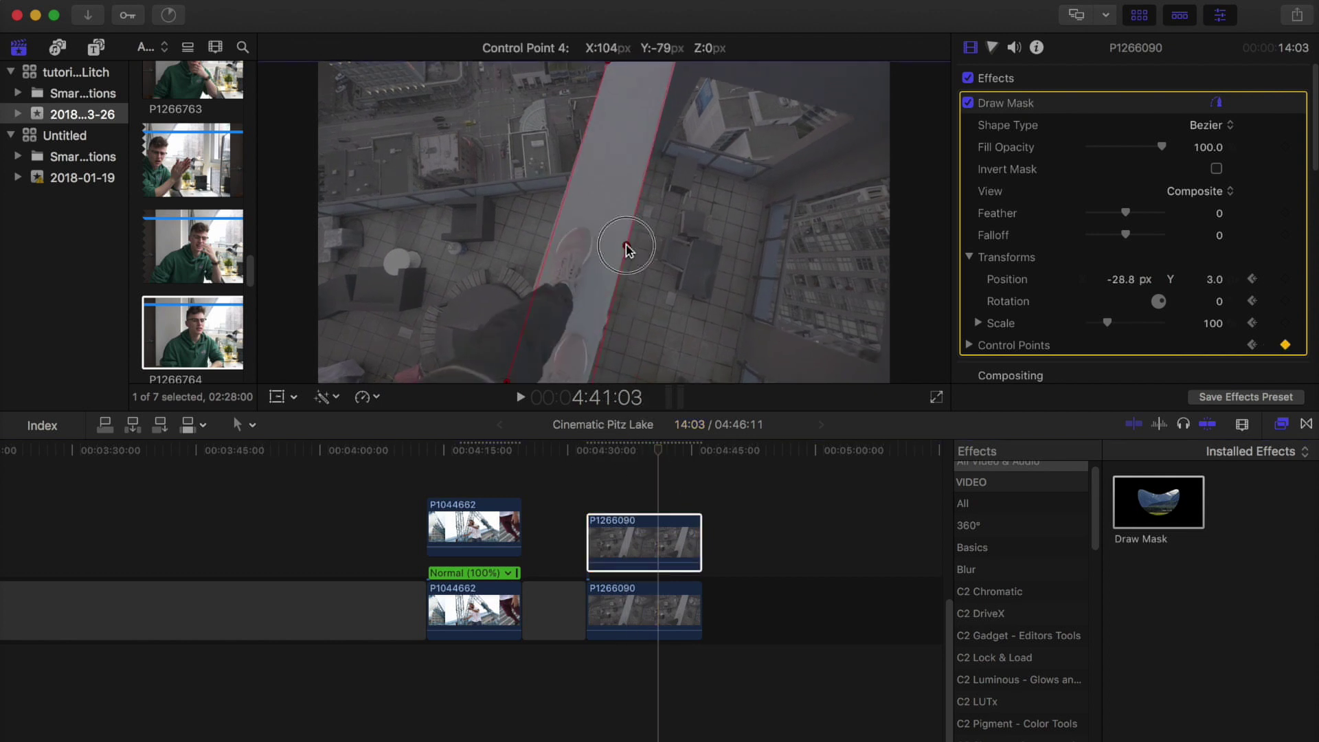
pyautogui.moveTo(410, 388); pyautogui.dragTo(539, 280)
pyautogui.click(852, 46)
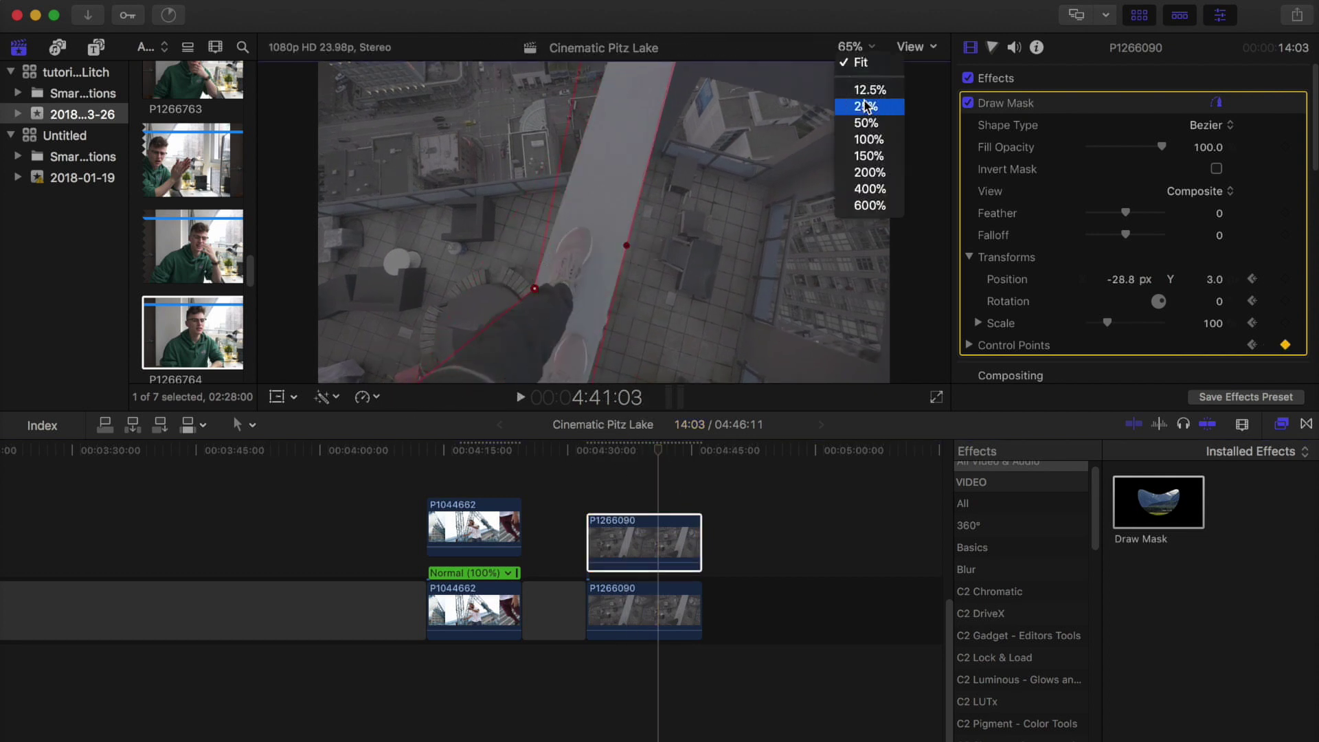
pyautogui.click(866, 117)
pyautogui.moveTo(612, 81); pyautogui.dragTo(628, 83)
pyautogui.click(852, 46)
pyautogui.click(864, 71)
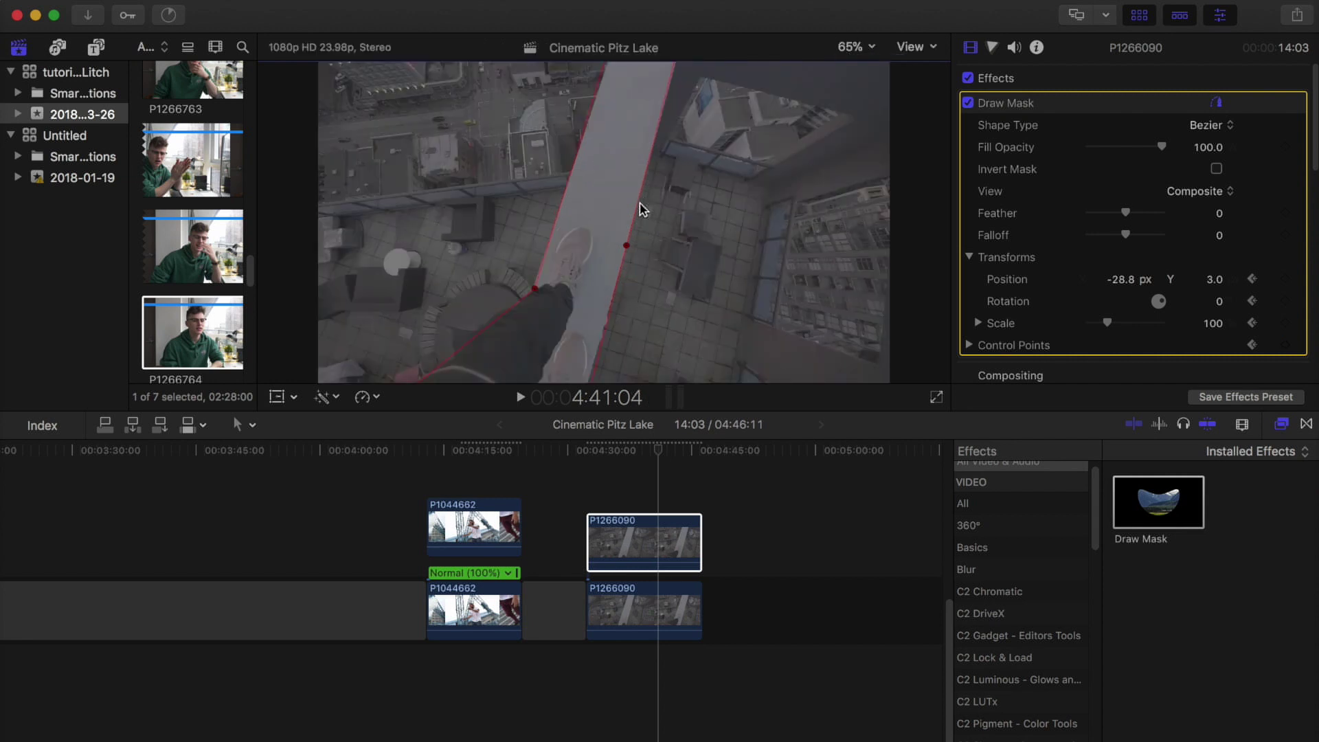
pyautogui.moveTo(657, 452); pyautogui.dragTo(595, 495)
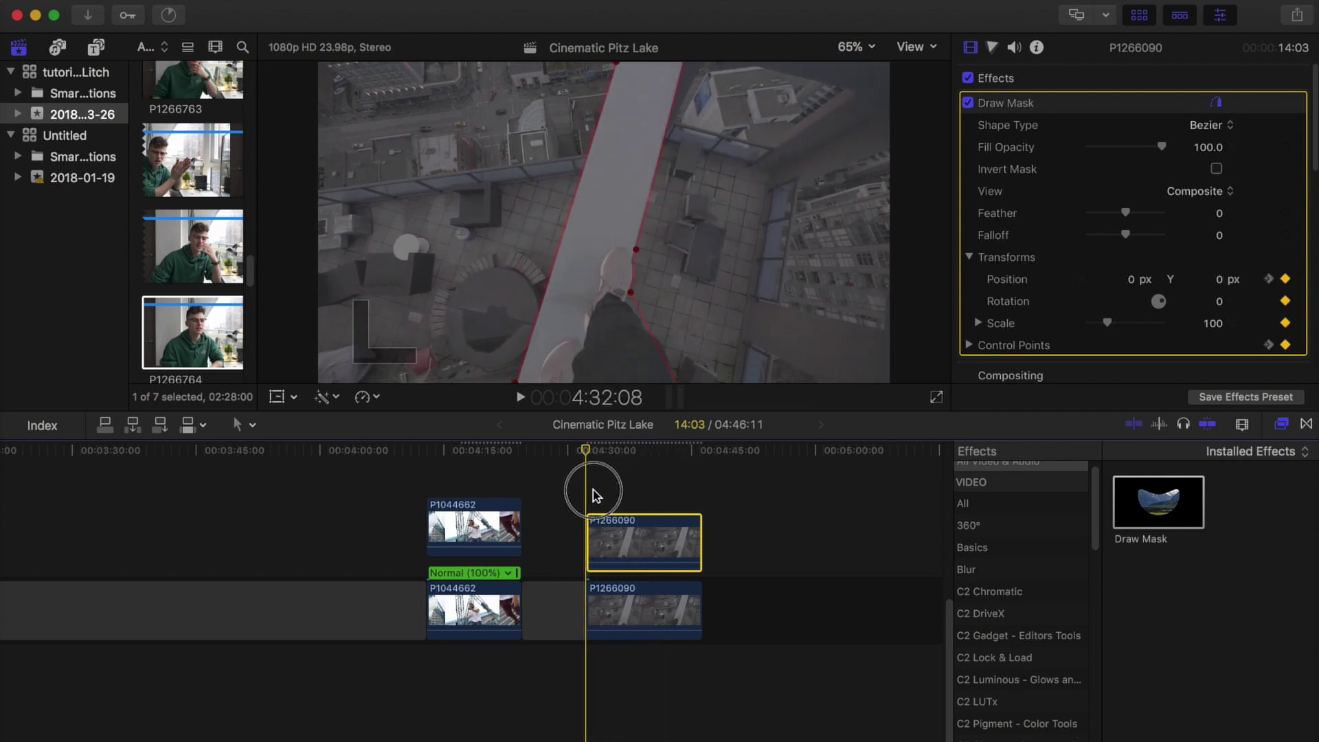
# Delete the Draw Mask effect from the lower P1266090 clip
pyautogui.click(618, 604)
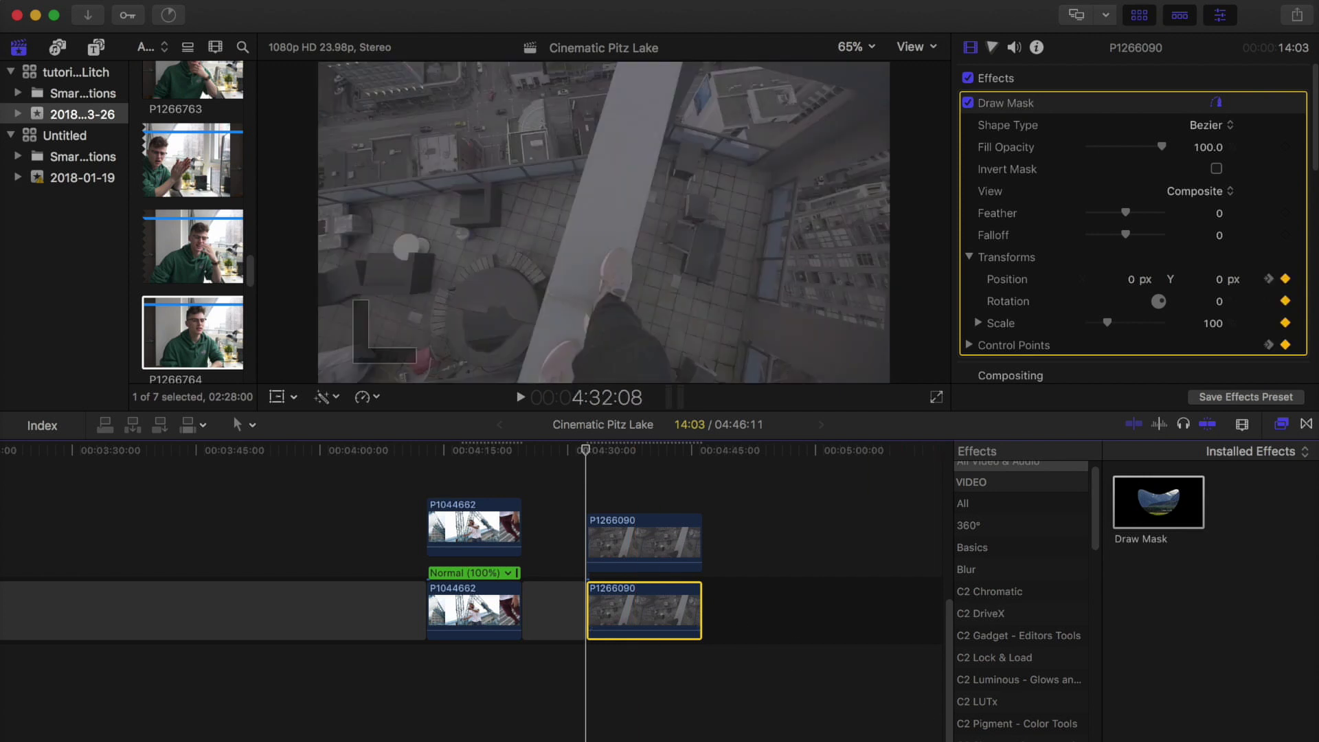
pyautogui.press('Delete')
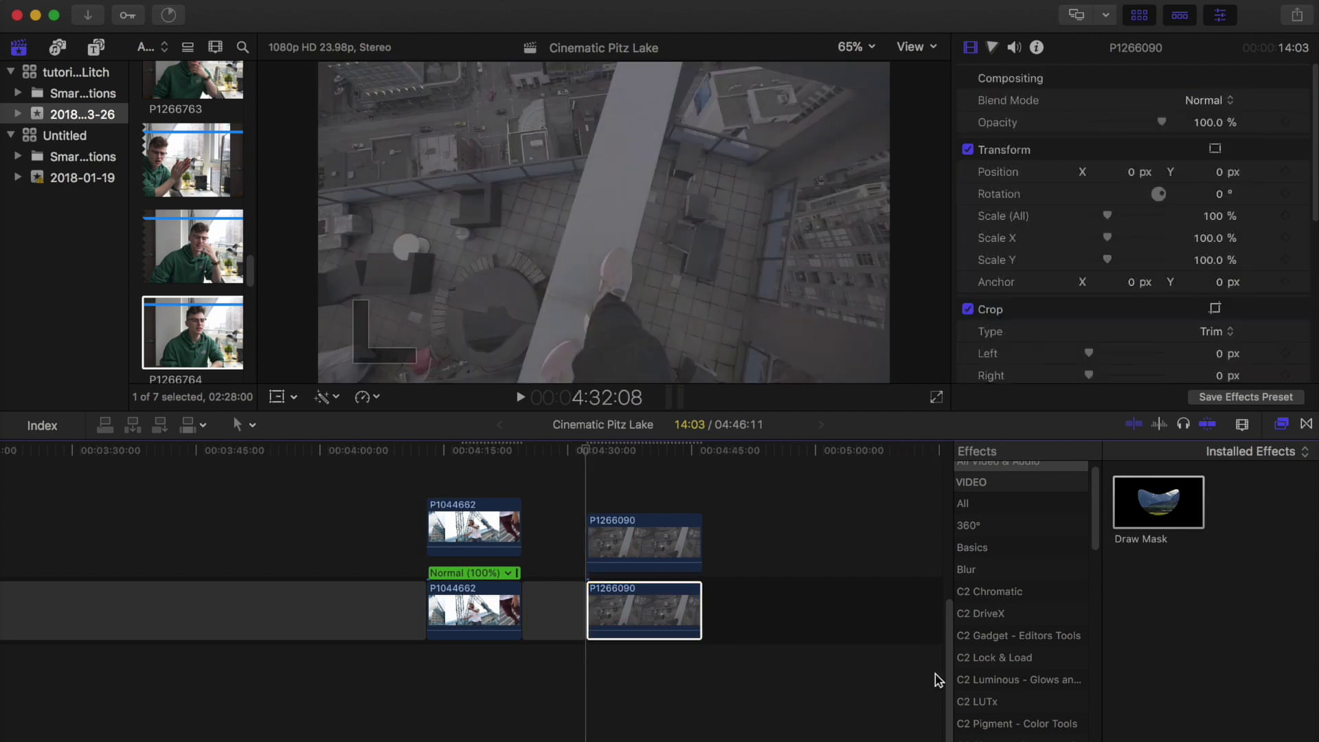
pyautogui.click(592, 608)
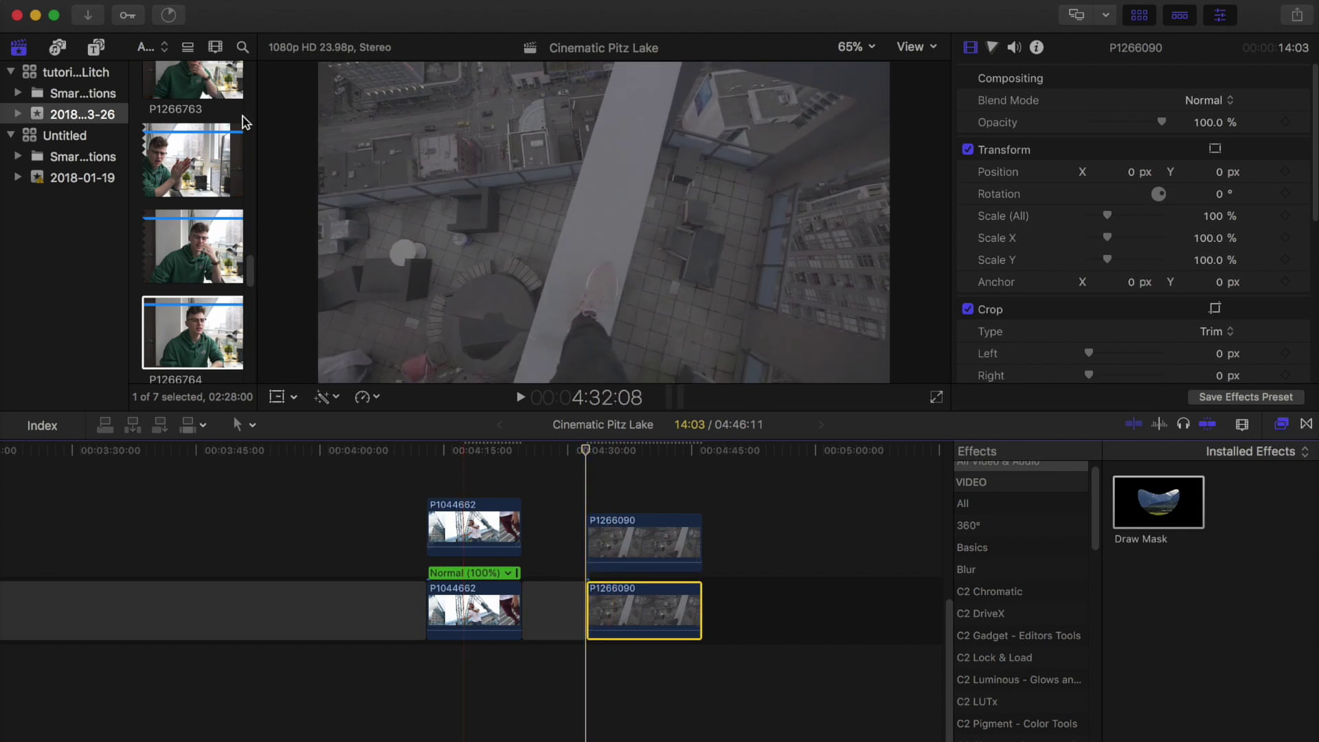
# Place an Adjustment Layer above the lower ledge clip and extend it to 14:03 to cover the shot
pyautogui.click(95, 47)
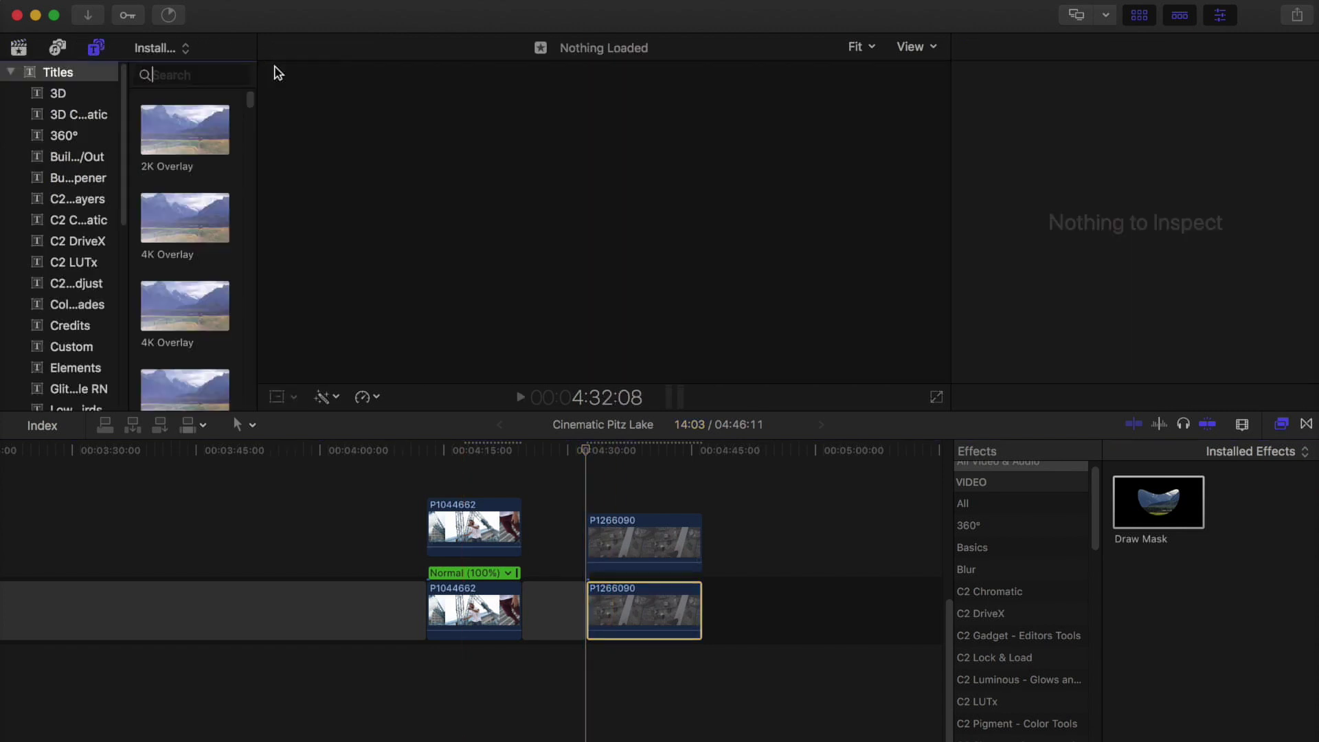
pyautogui.write('adju')
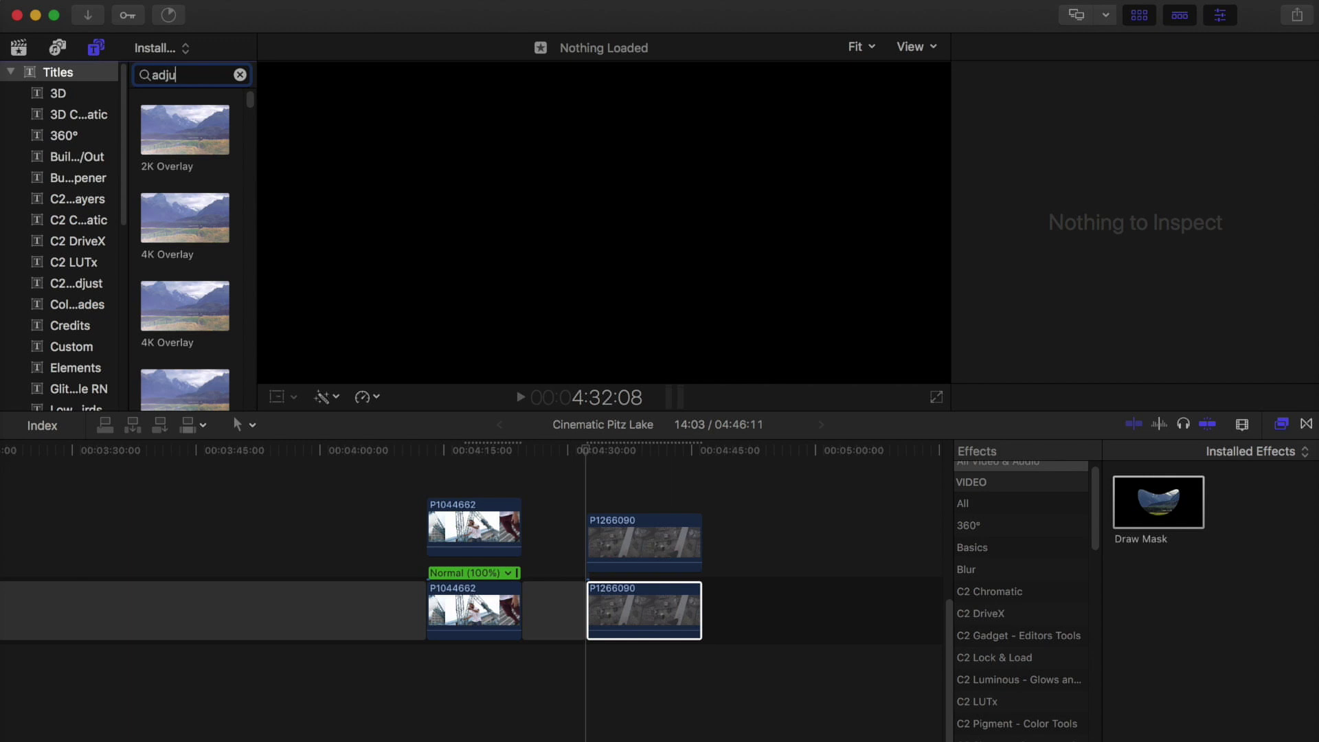
pyautogui.write('st')
pyautogui.moveTo(184, 388); pyautogui.dragTo(596, 575)
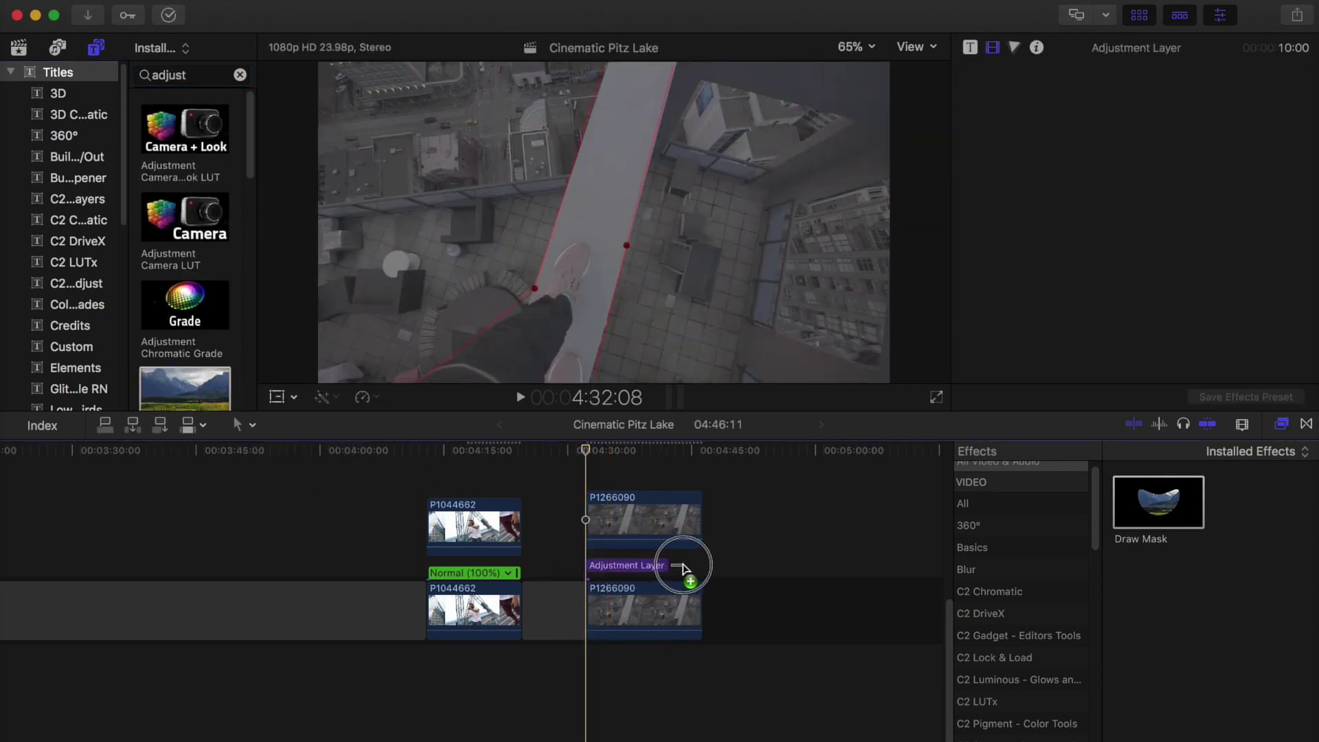
pyautogui.moveTo(669, 574); pyautogui.dragTo(700, 566)
pyautogui.click(630, 565)
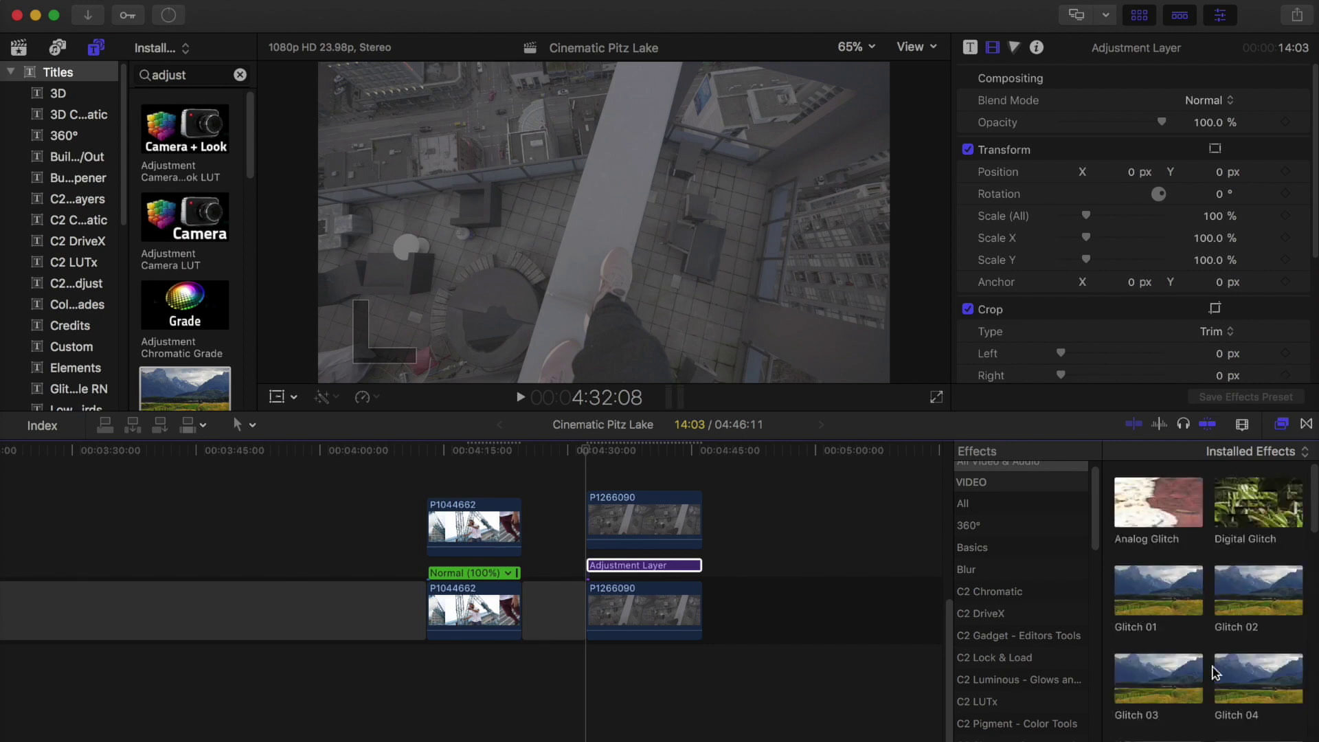
# Drop Glitch 03, Glitch 07 and Glitch 10 onto the Adjustment Layer and play back the ledge from 4:32:08
pyautogui.moveTo(1153, 686); pyautogui.dragTo(675, 570)
pyautogui.click(586, 459)
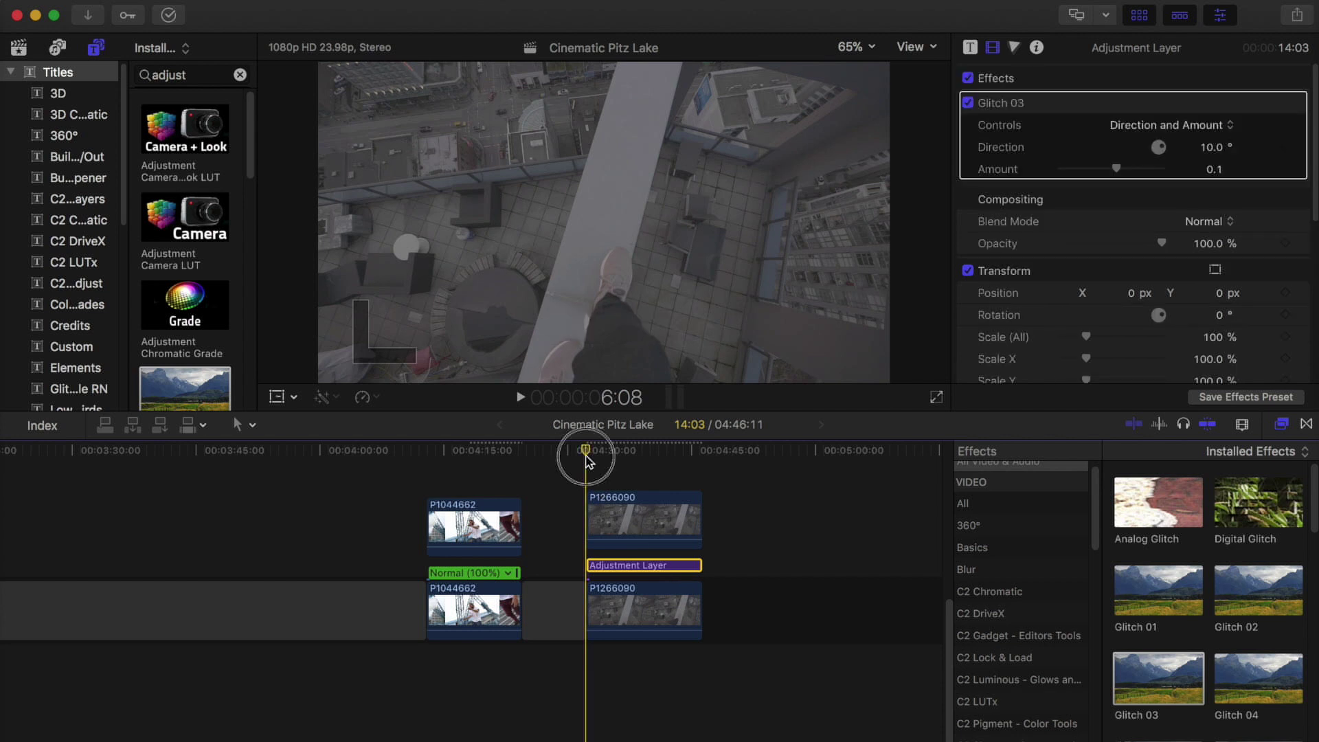
pyautogui.moveTo(595, 459)
pyautogui.mouseDown()
pyautogui.moveTo(640, 450)
pyautogui.moveTo(619, 452)
pyautogui.mouseUp()
pyautogui.scroll(-3, 1231, 567)
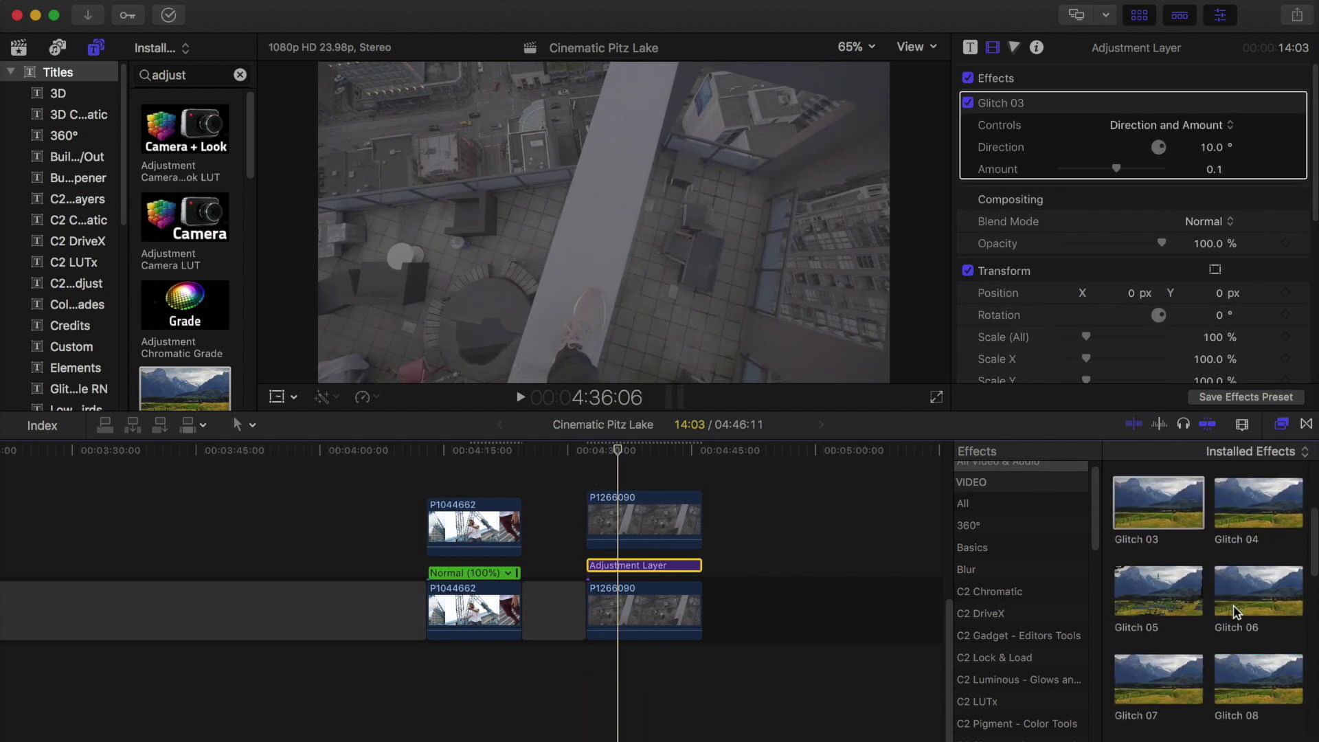
pyautogui.moveTo(1151, 677); pyautogui.dragTo(641, 574)
pyautogui.scroll(-3, 1245, 622)
pyautogui.moveTo(1240, 621); pyautogui.dragTo(641, 569)
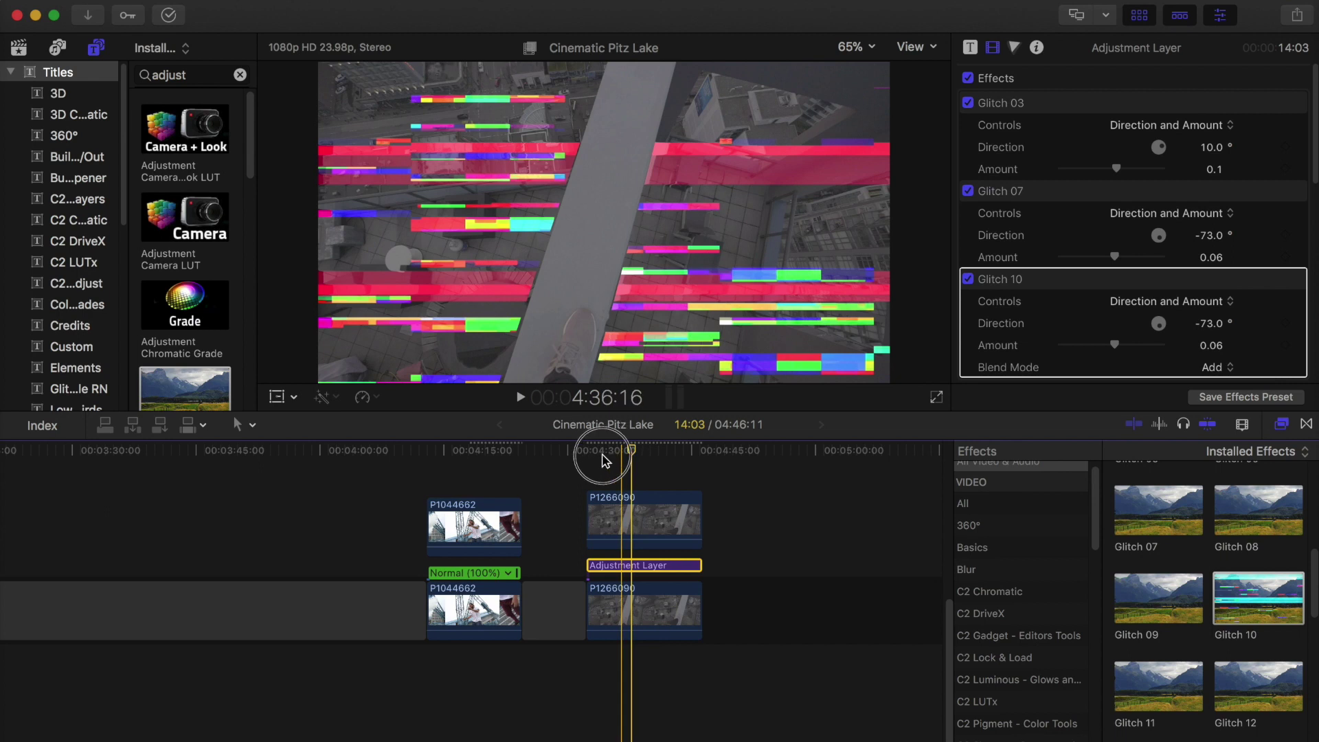
pyautogui.moveTo(601, 459); pyautogui.dragTo(588, 460)
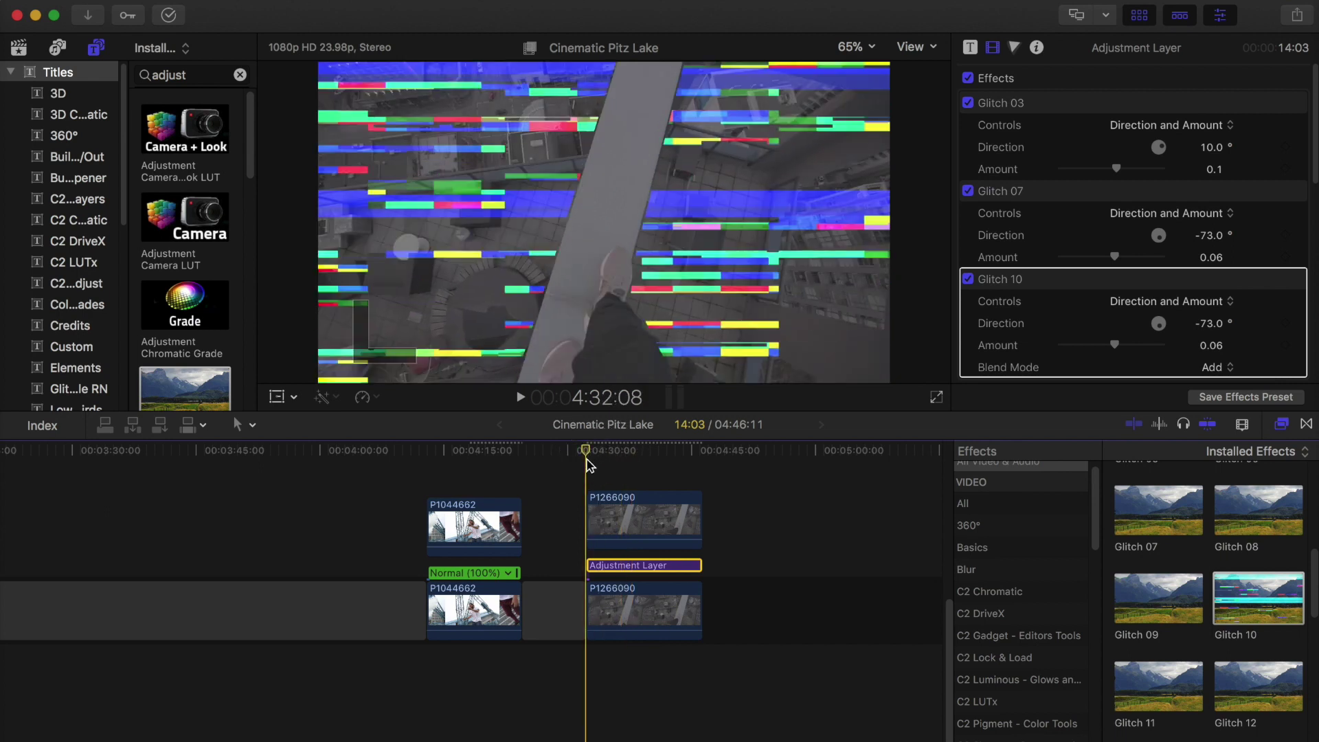
pyautogui.press('space')
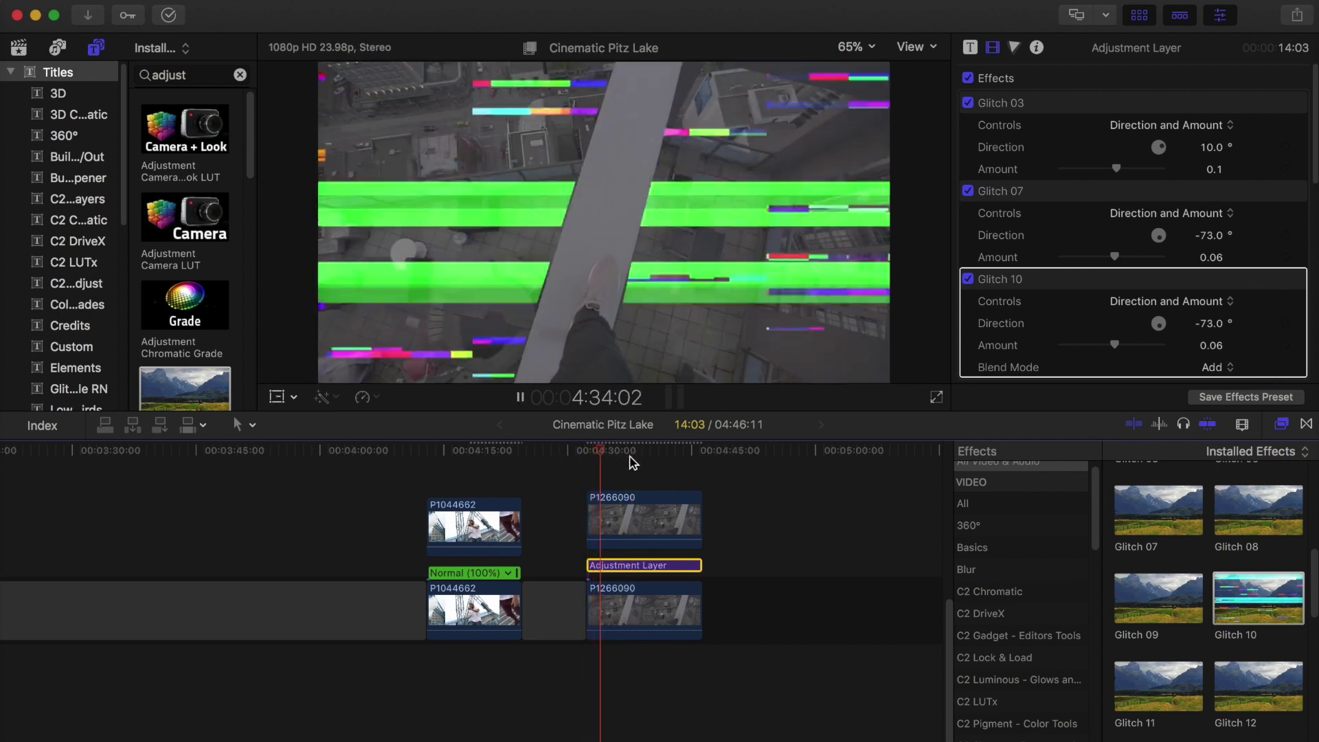
pyautogui.press('space')
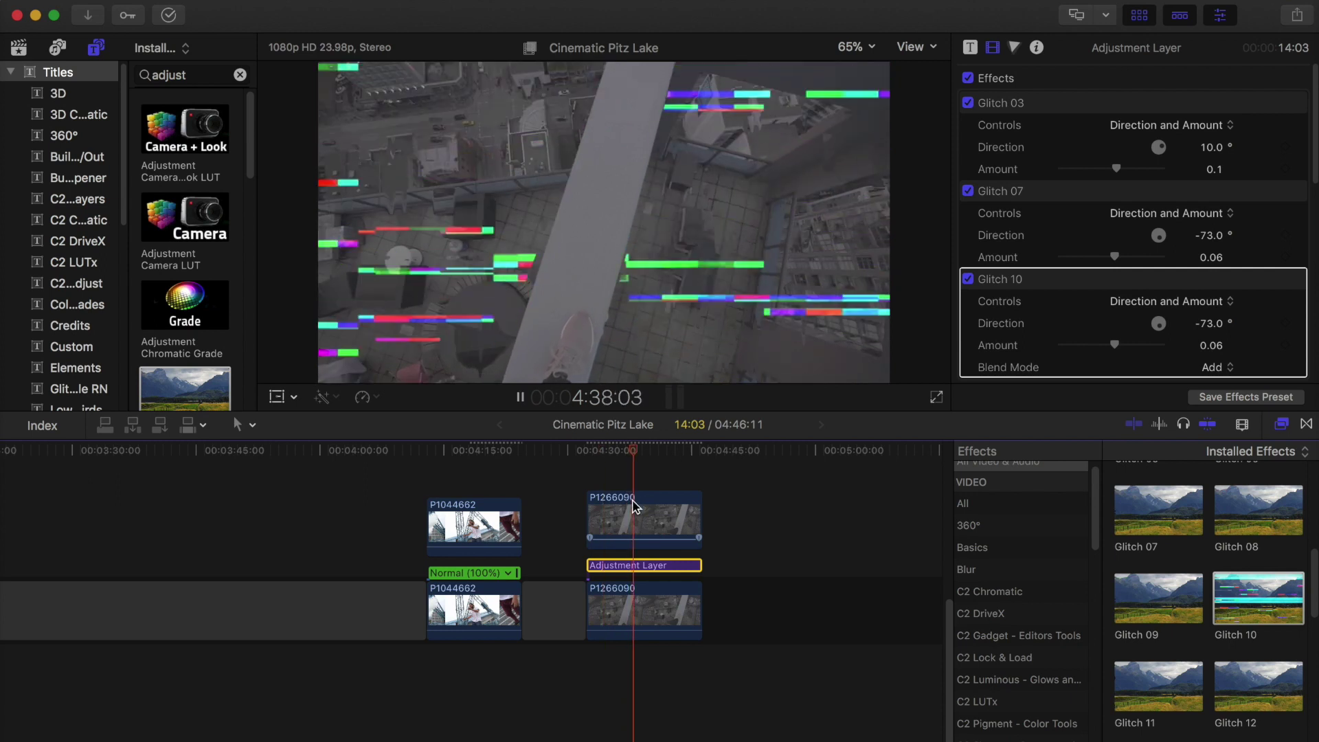
pyautogui.click(639, 520)
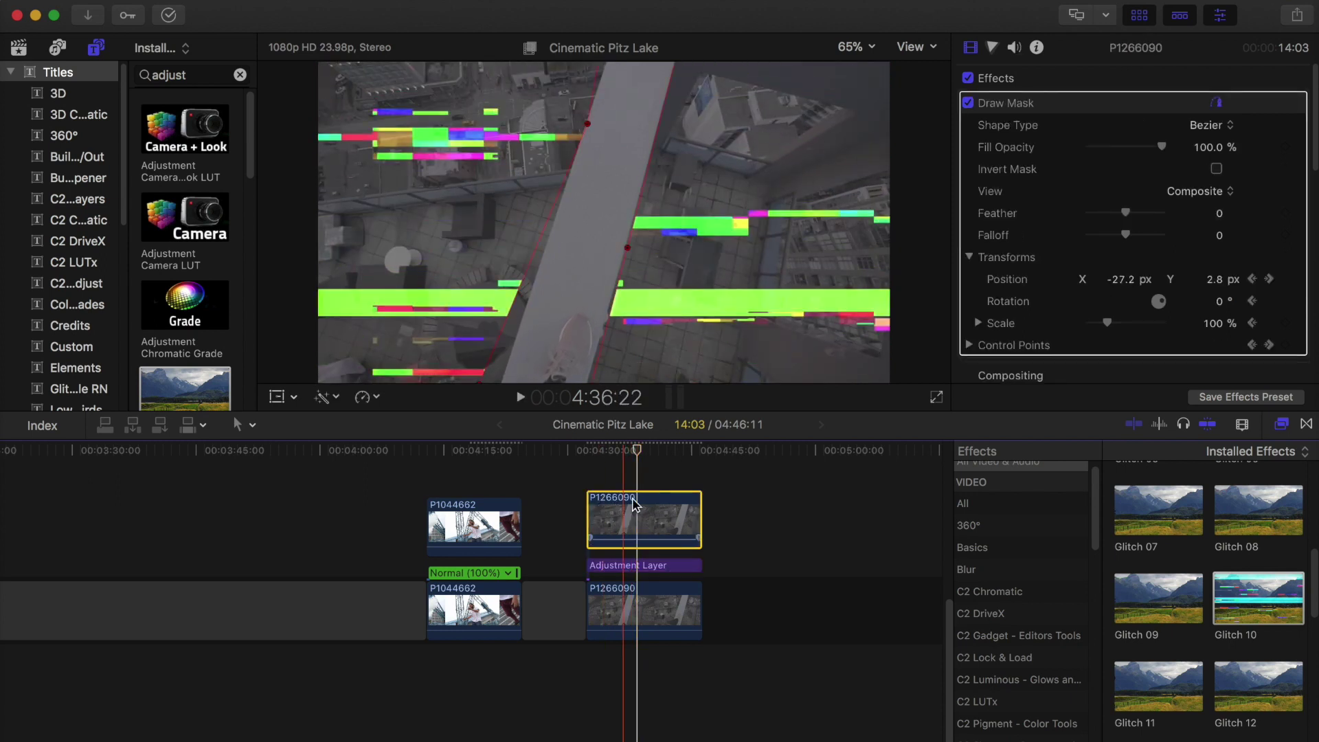
# Blade the upper ledge clip at 4:38:15, uncheck Draw Mask on the first piece, and add transition 05 at the cut
pyautogui.press('super+b')
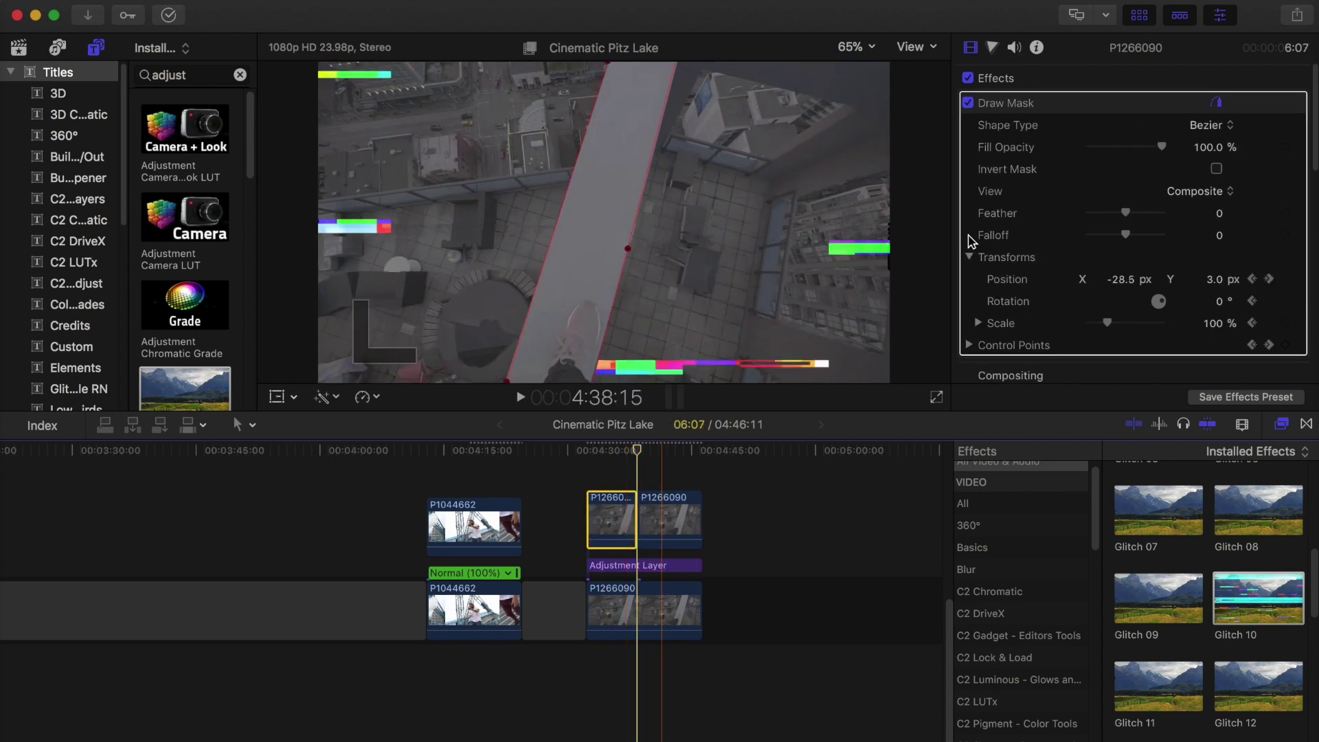
pyautogui.click(969, 103)
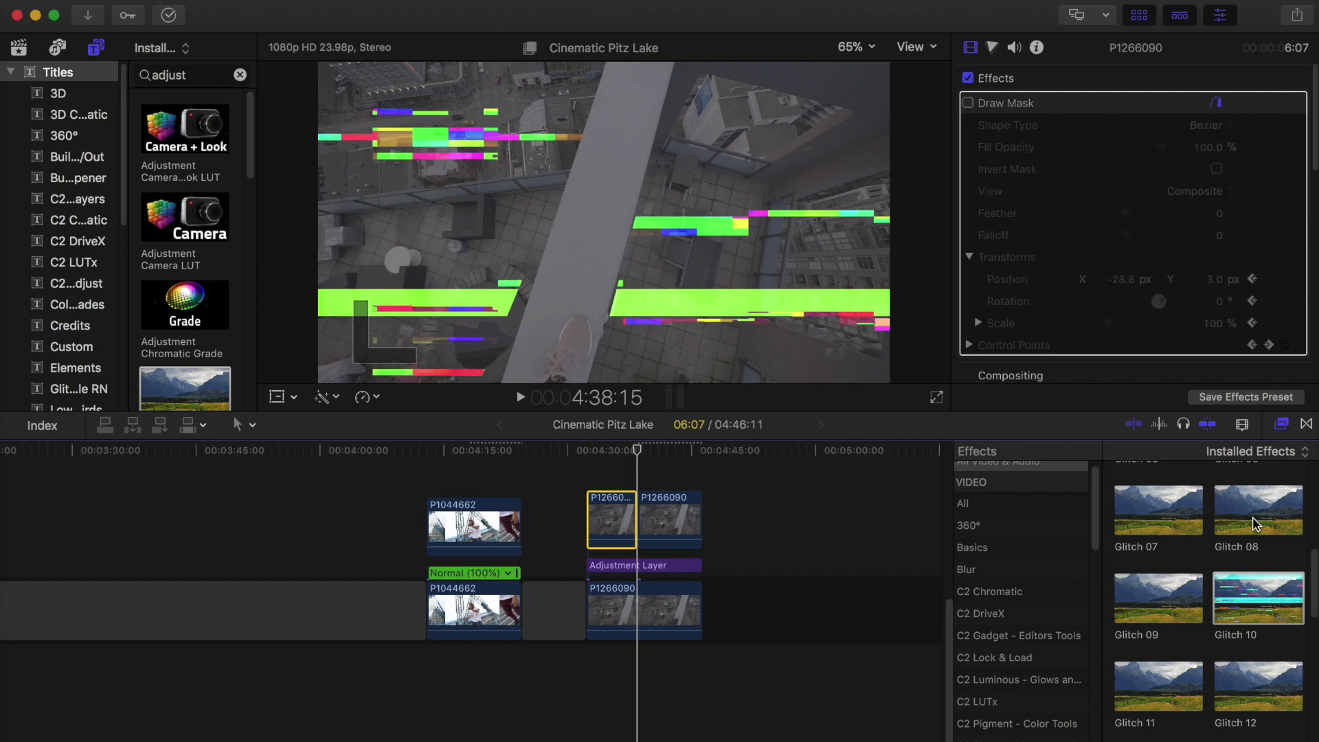
pyautogui.press('ctrl+super+5')
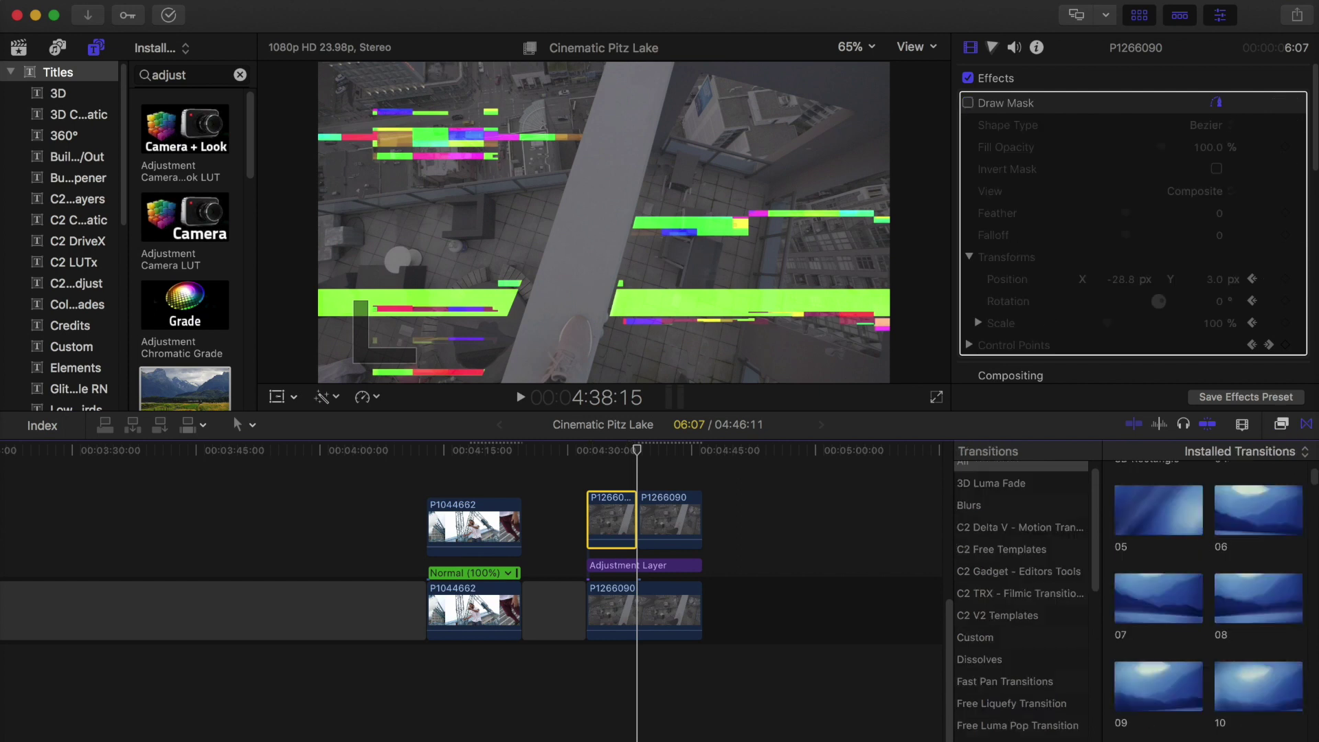
pyautogui.moveTo(1145, 508); pyautogui.dragTo(635, 520)
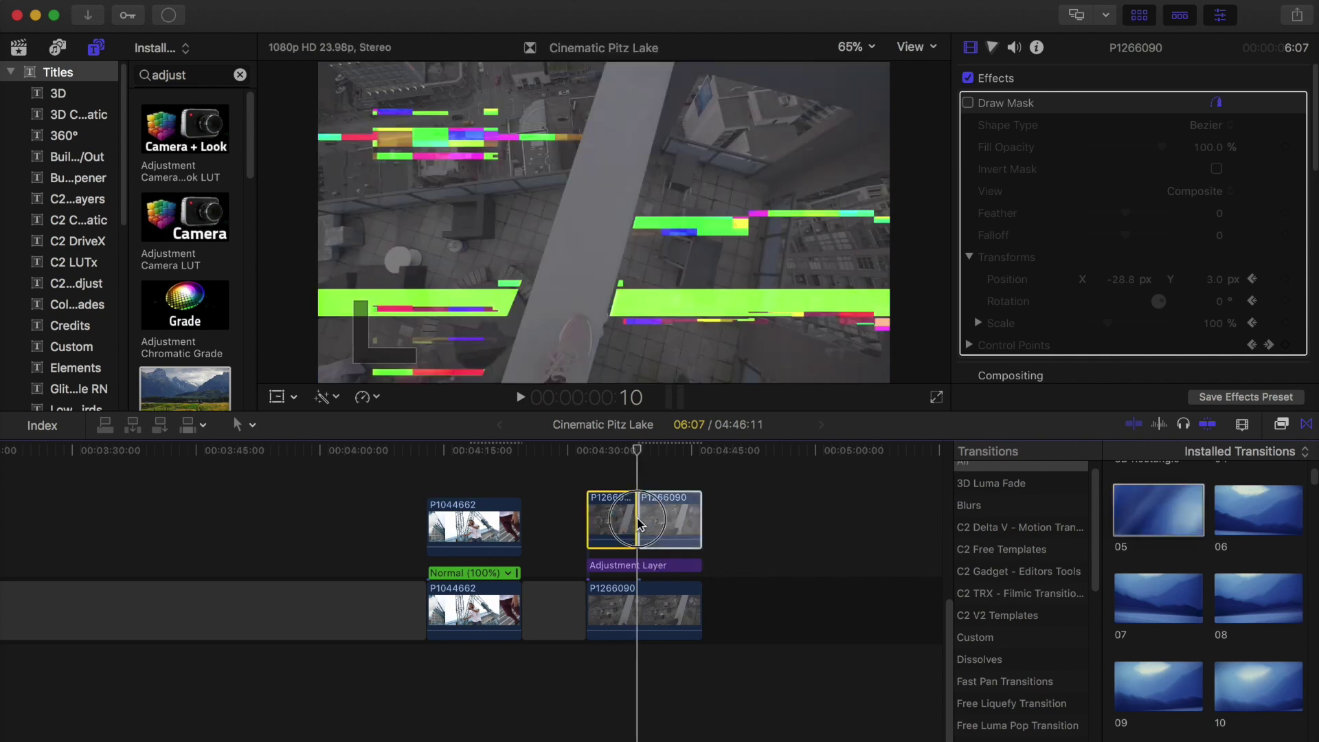
pyautogui.click(592, 526)
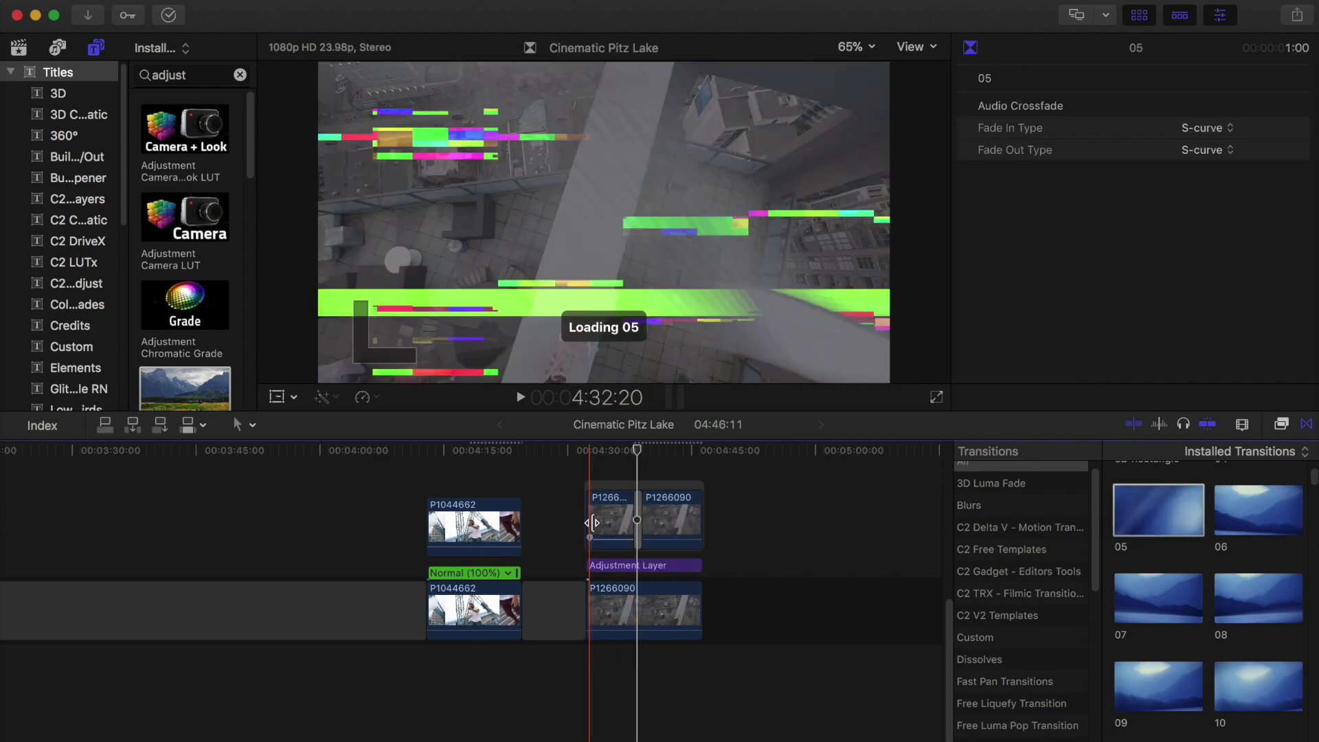
pyautogui.press('space')
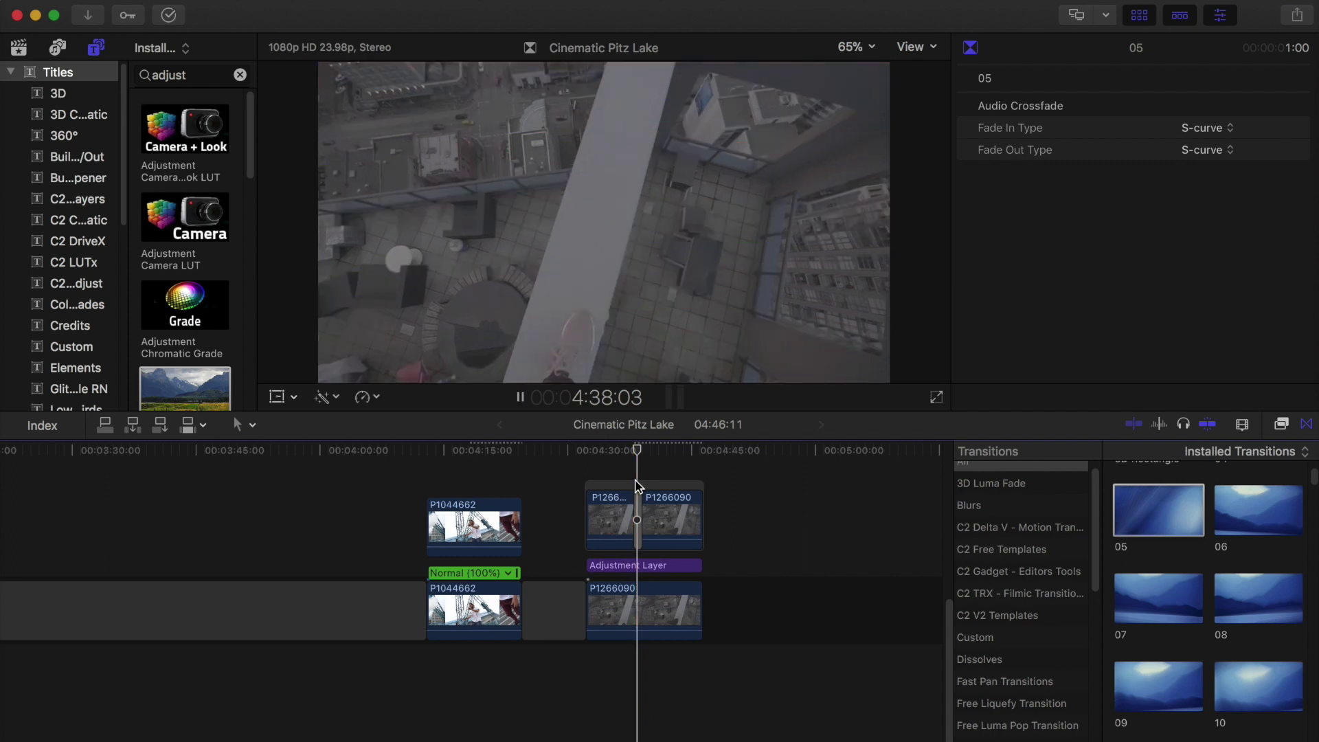
pyautogui.click(637, 486)
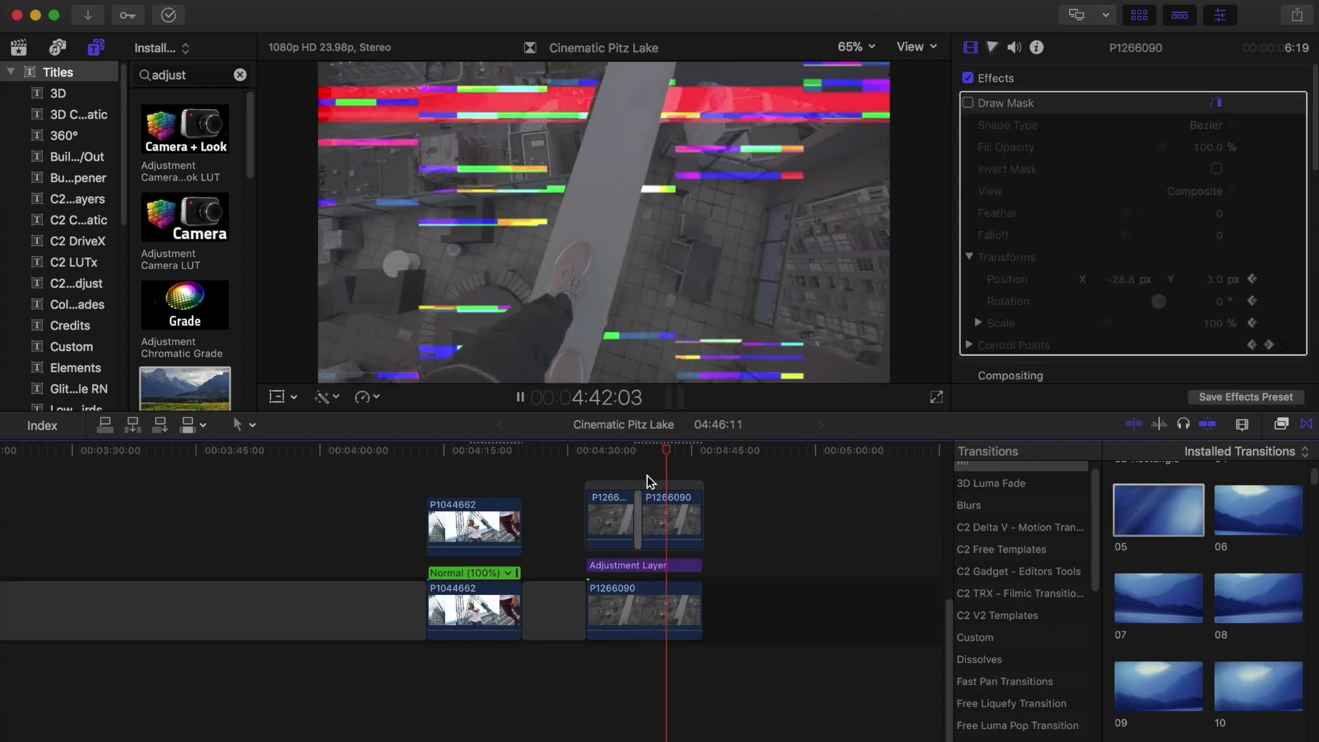
# Stop playback, check the glitched ledge clip at 4:39:03, then scrub back to the P1044662 climber clip
pyautogui.press('space')
pyautogui.click(670, 462)
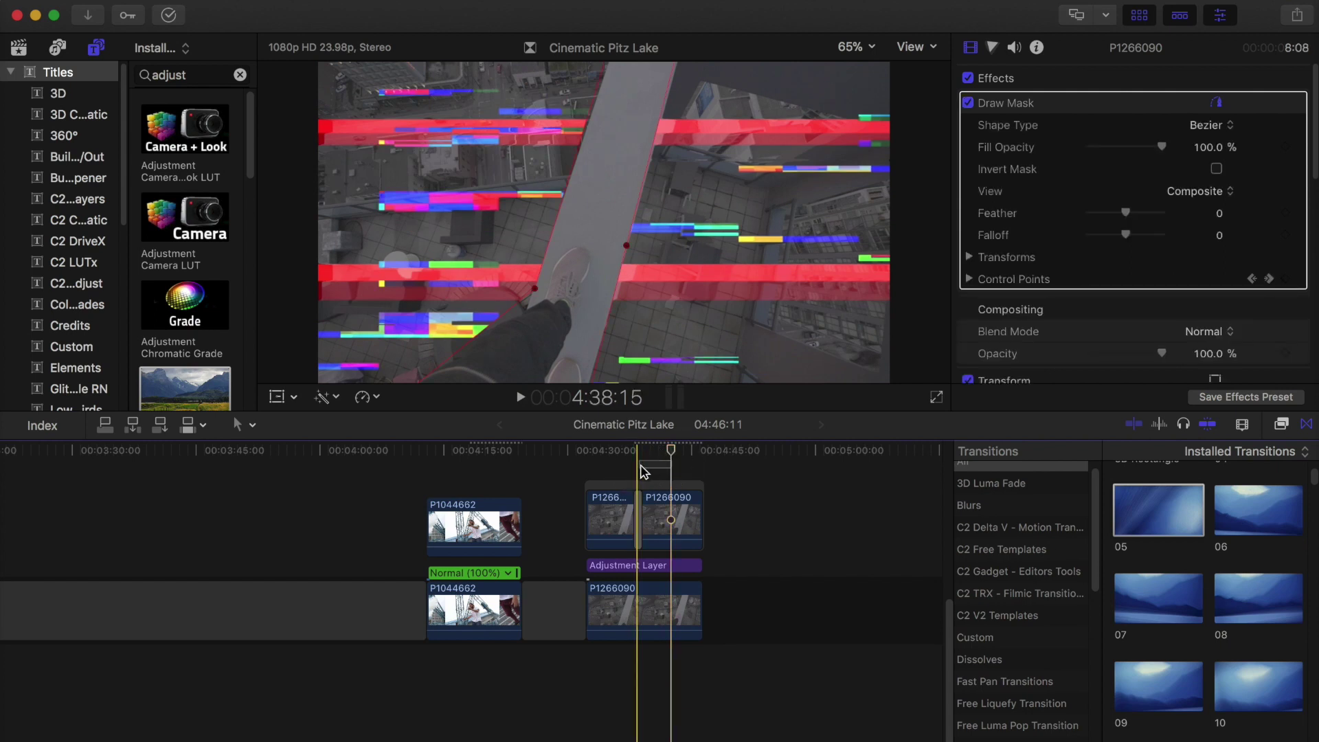
pyautogui.moveTo(642, 455)
pyautogui.mouseDown()
pyautogui.moveTo(598, 455)
pyautogui.moveTo(641, 454)
pyautogui.mouseUp()
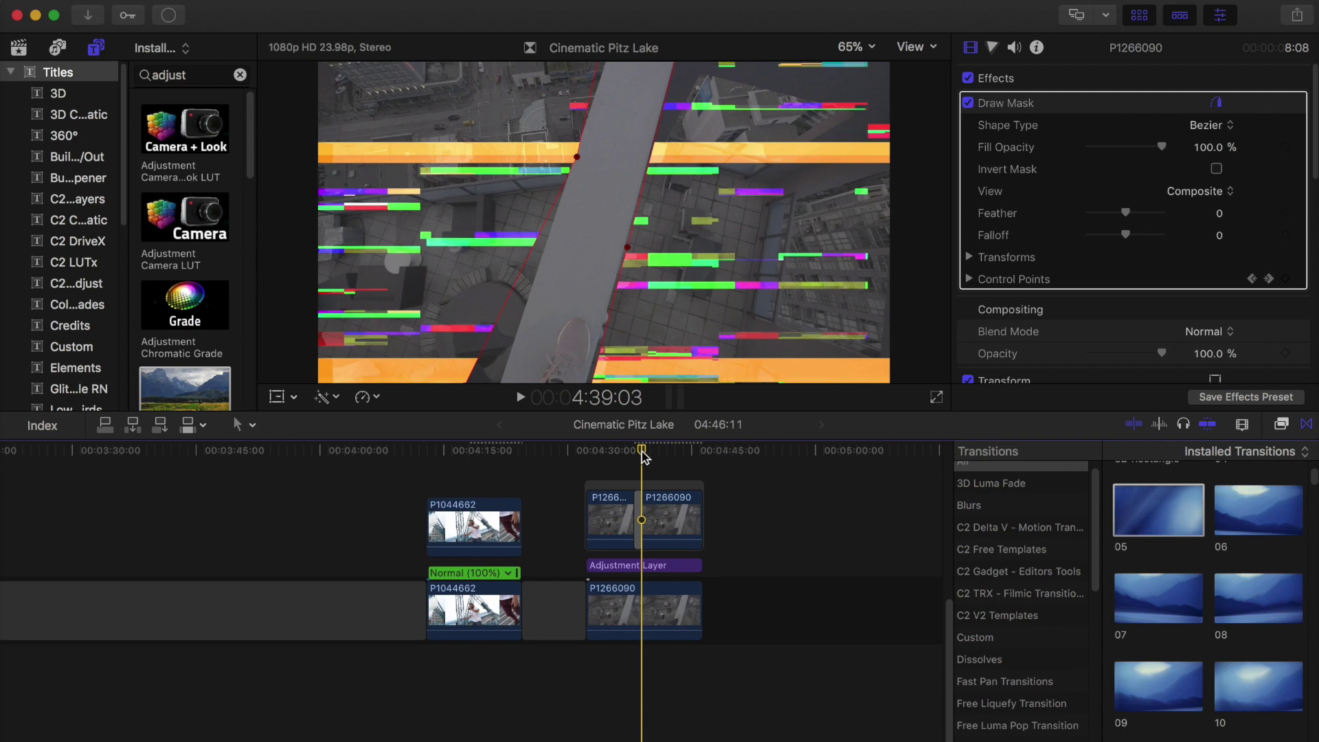
pyautogui.moveTo(642, 455); pyautogui.dragTo(474, 455)
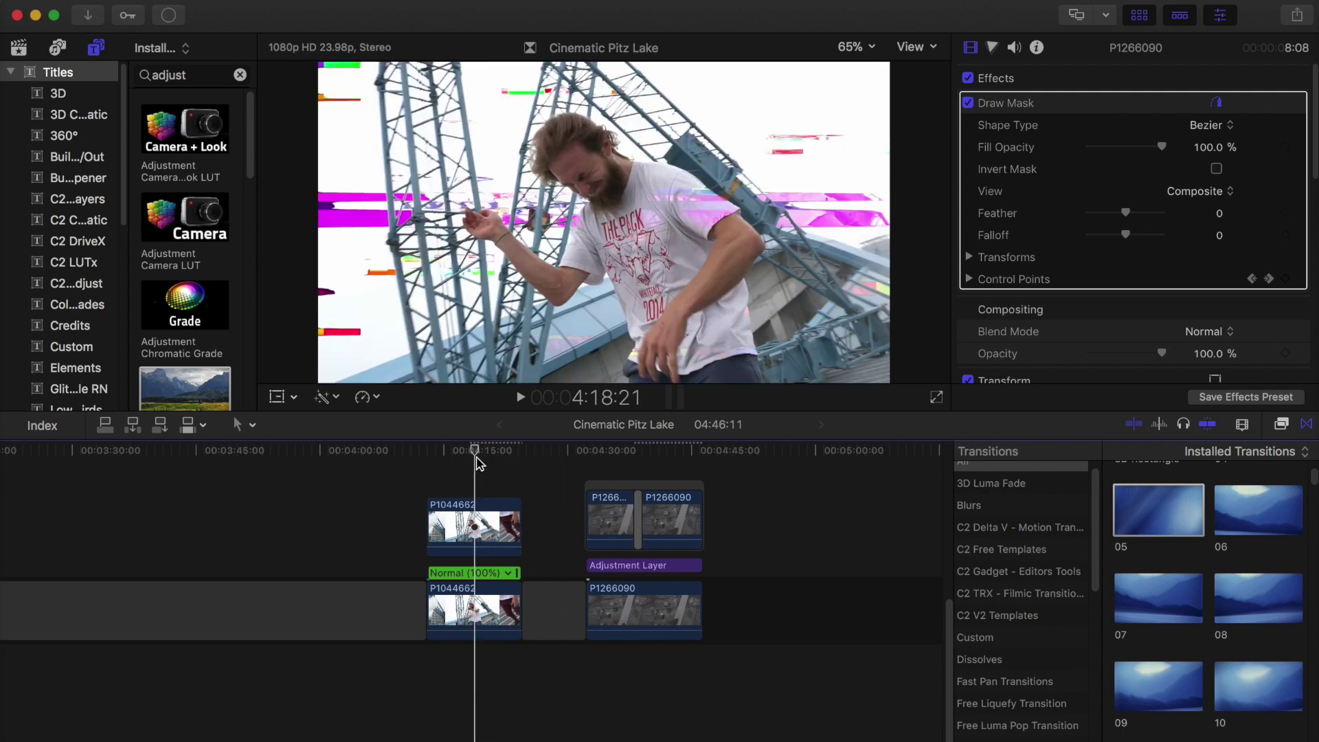
pyautogui.scroll(-2, 479, 463)
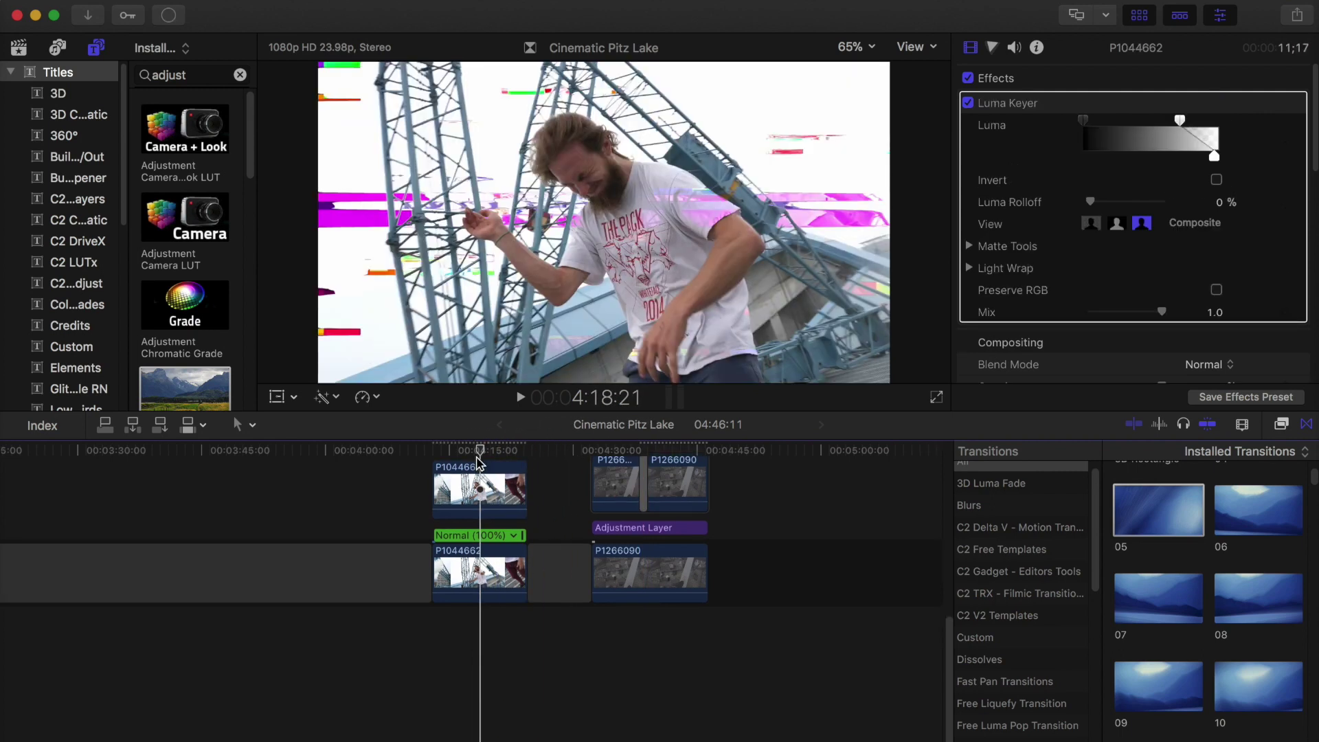